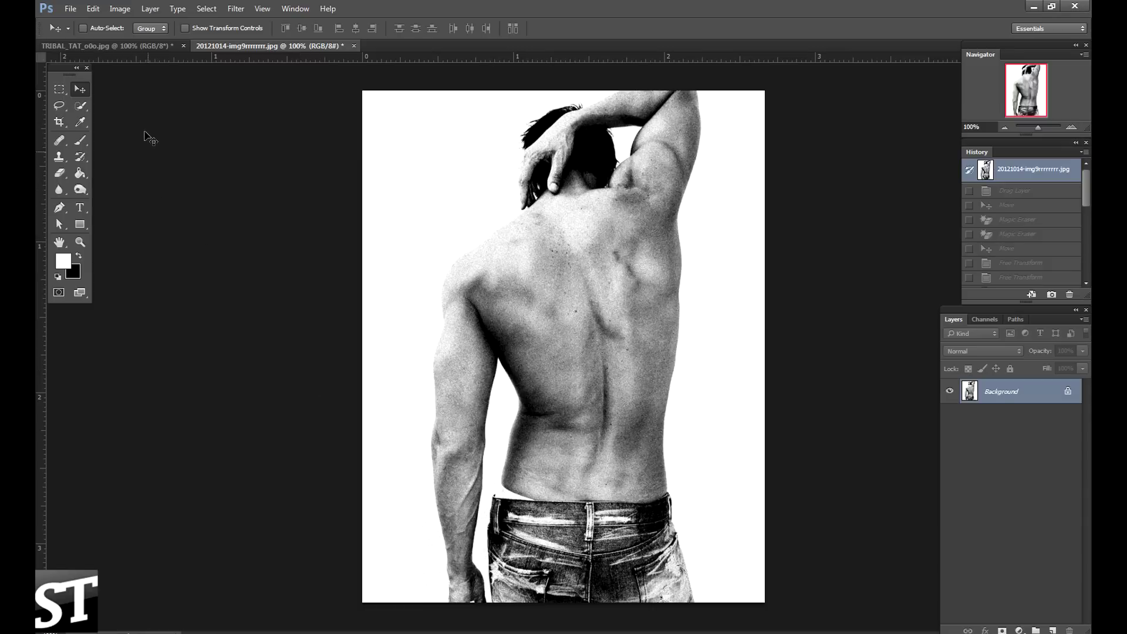
Drag the tribal tattoo from the TRIBAL_TAT document onto the man's back as a new layer
{"action": "left_click", "coordinate": [112, 47]}
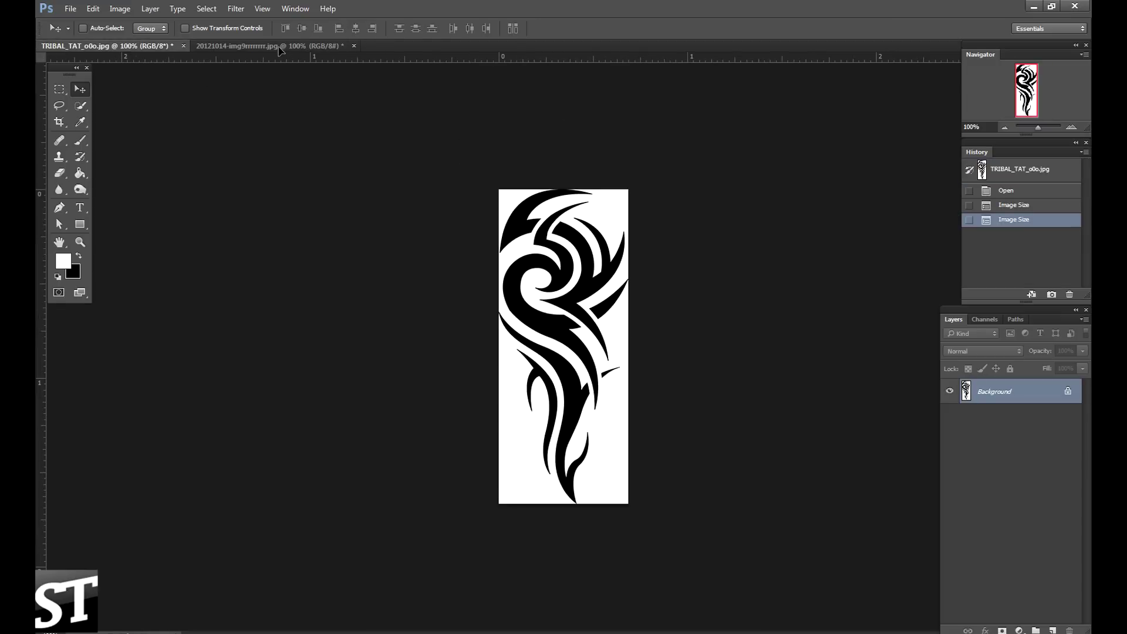
{"action": "left_click_drag", "start_coordinate": [280, 50], "coordinate": [552, 291]}
{"action": "mouse_move", "coordinate": [493, 246]}
{"action": "left_mouse_down"}
{"action": "mouse_move", "coordinate": [581, 305]}
{"action": "mouse_move", "coordinate": [567, 291]}
{"action": "left_mouse_up"}
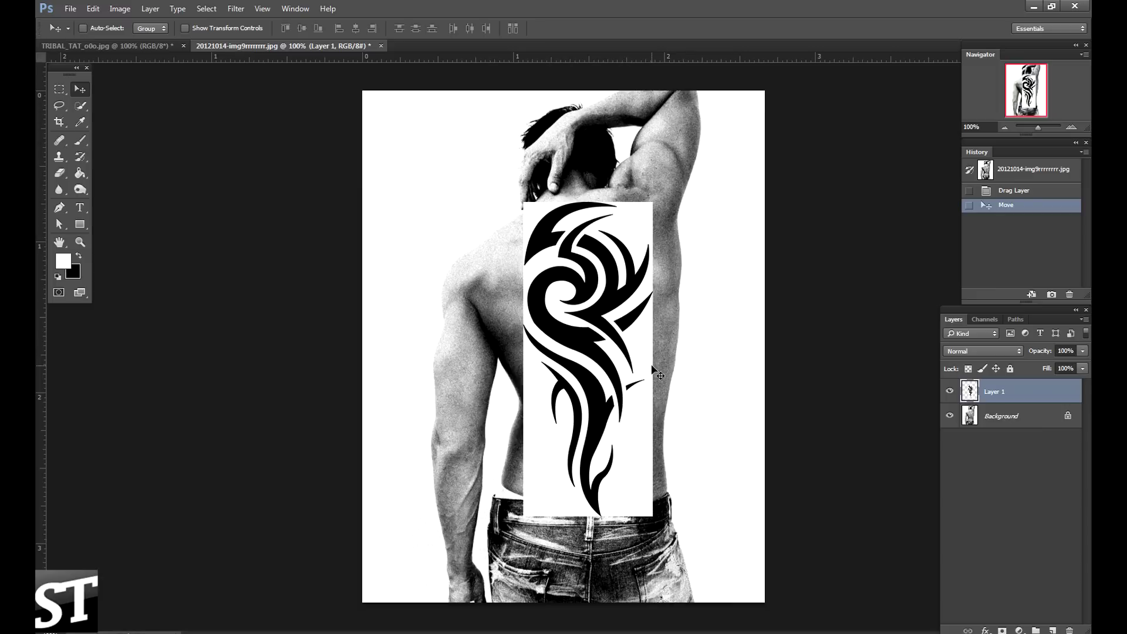
Erase the tattoo's white background with the Magic Eraser Tool, then return to the Move Tool
{"action": "left_click", "coordinate": [60, 173]}
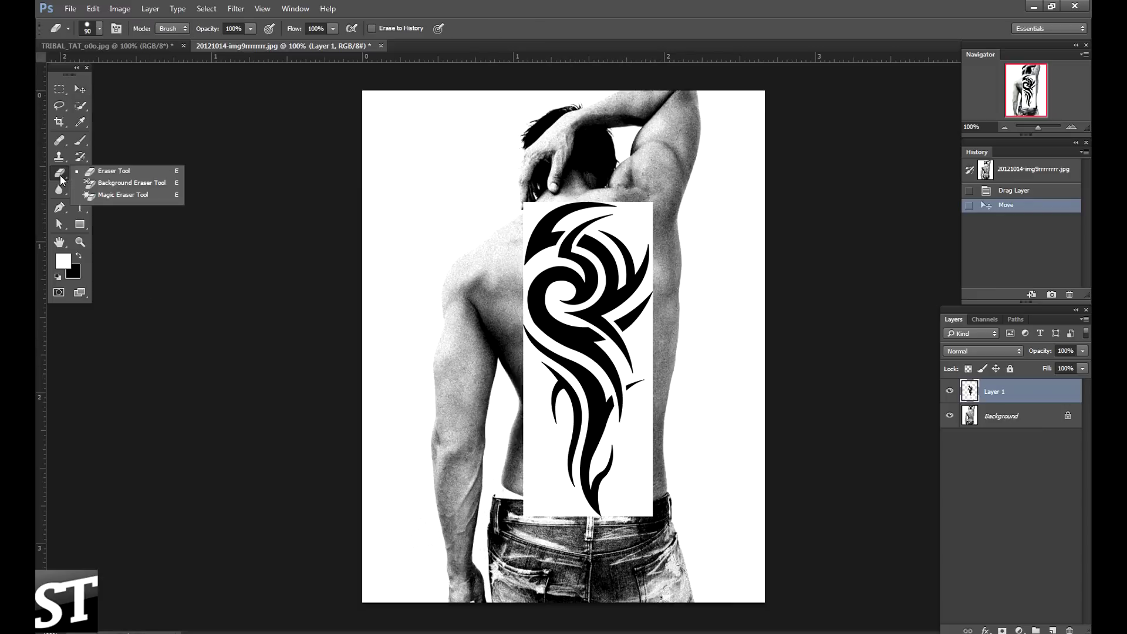
{"action": "left_click", "coordinate": [104, 196]}
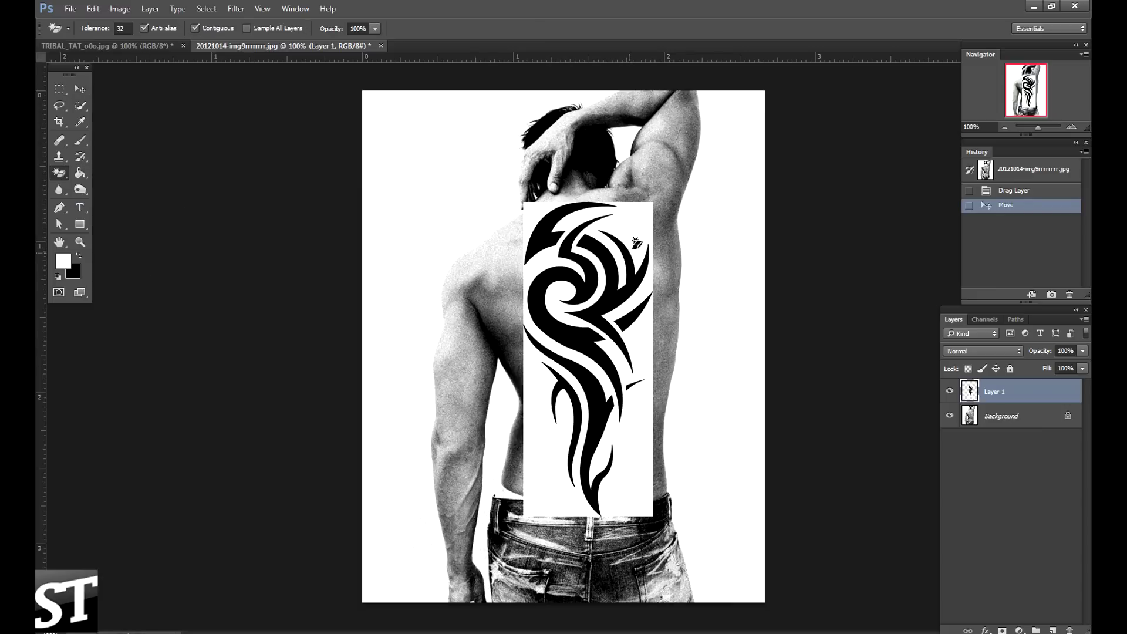
{"action": "left_click", "coordinate": [635, 224]}
{"action": "left_click", "coordinate": [546, 411]}
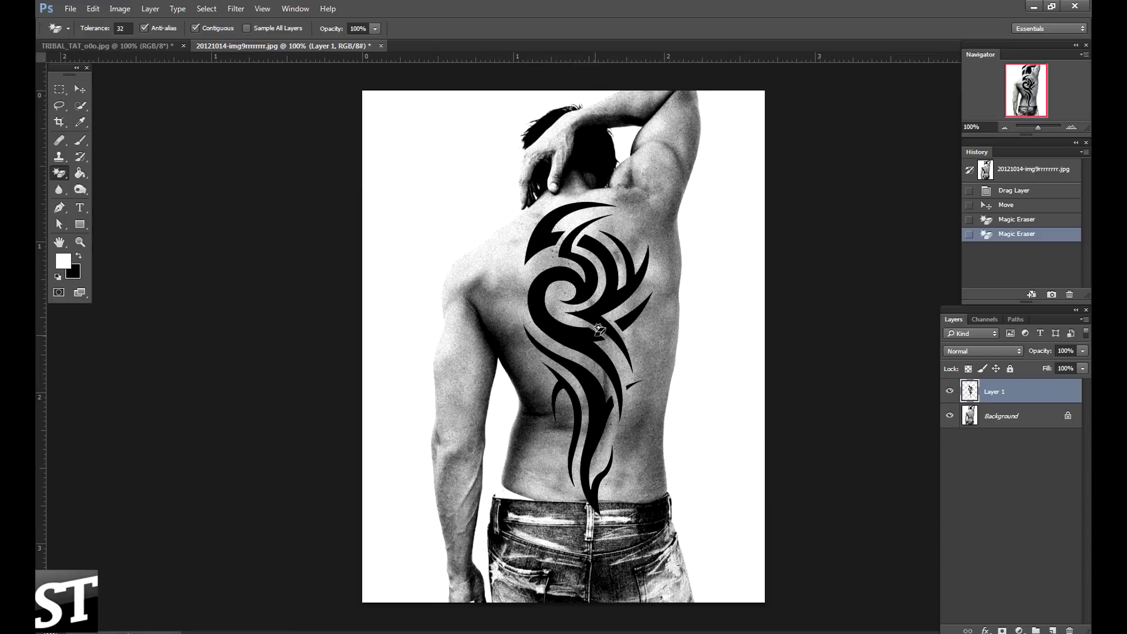
{"action": "left_click", "coordinate": [82, 86]}
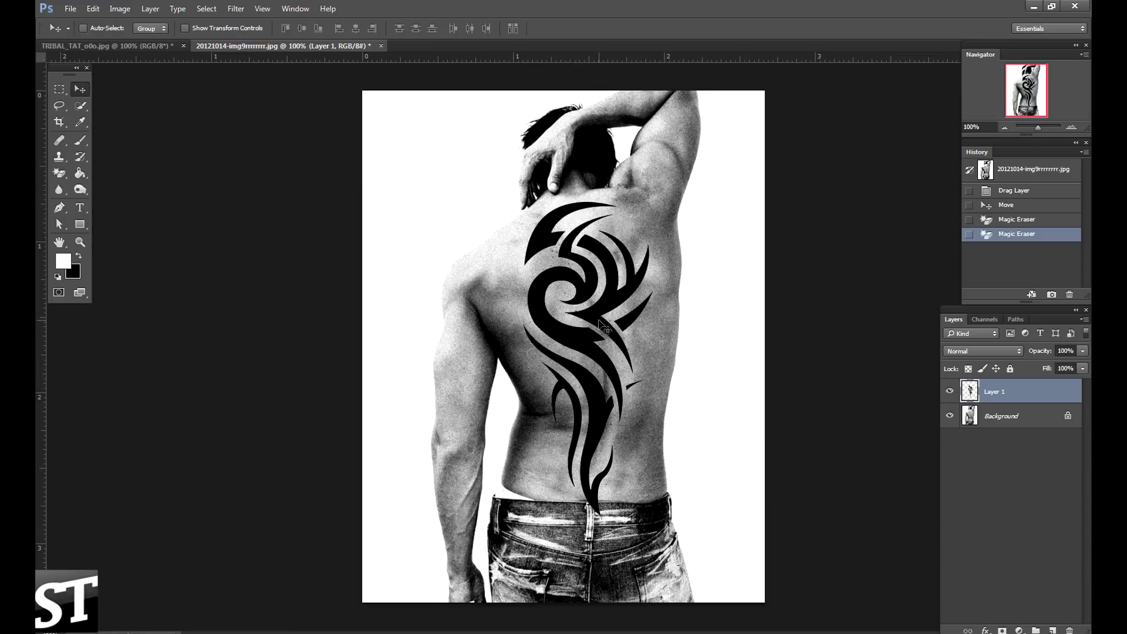
Free Transform the tattoo down to about 61% and move it higher on the back
{"action": "key", "text": "ctrl+t"}
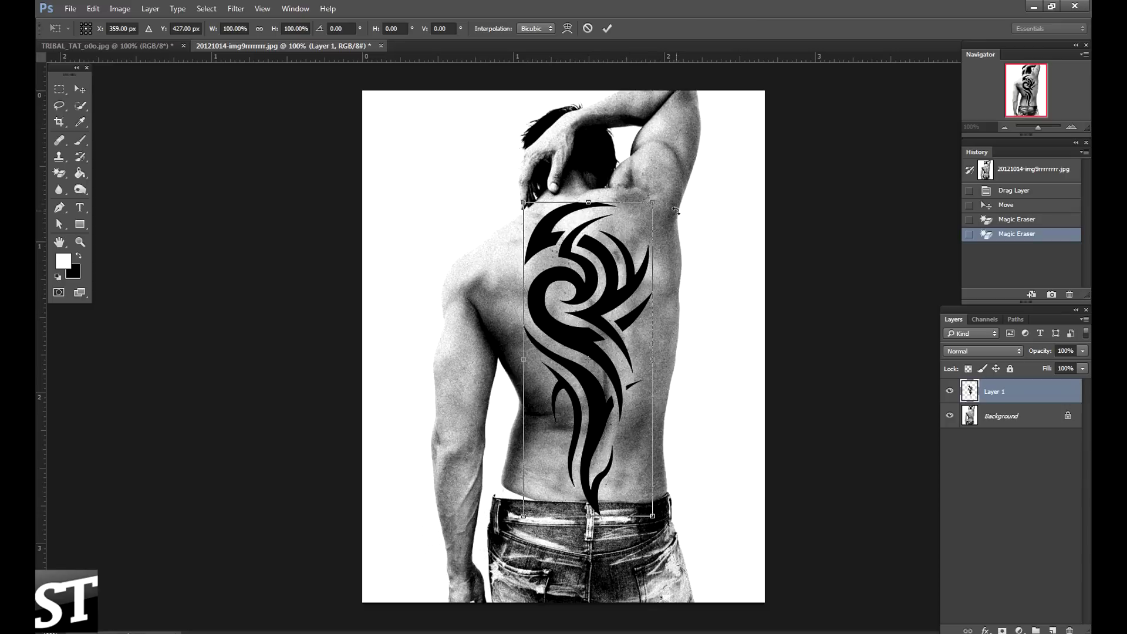
{"action": "mouse_move", "coordinate": [652, 202]}
{"action": "left_mouse_down"}
{"action": "mouse_move", "coordinate": [624, 235]}
{"action": "mouse_move", "coordinate": [642, 233]}
{"action": "left_mouse_up"}
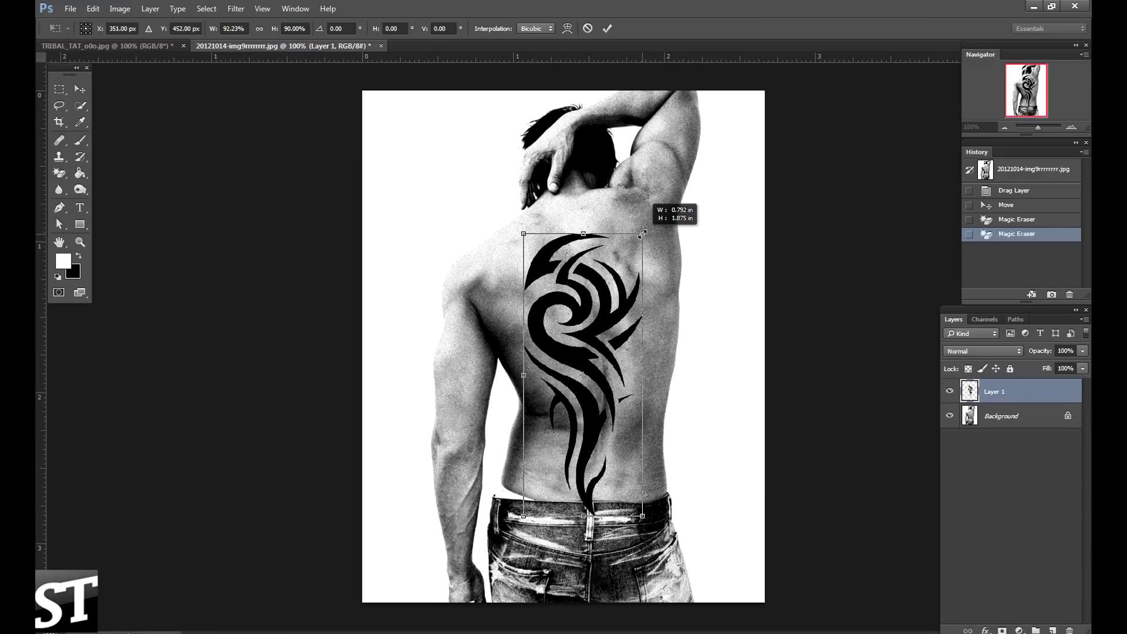
{"action": "mouse_move", "coordinate": [642, 233]}
{"action": "left_mouse_down"}
{"action": "mouse_move", "coordinate": [614, 150]}
{"action": "mouse_move", "coordinate": [679, 226]}
{"action": "left_mouse_up"}
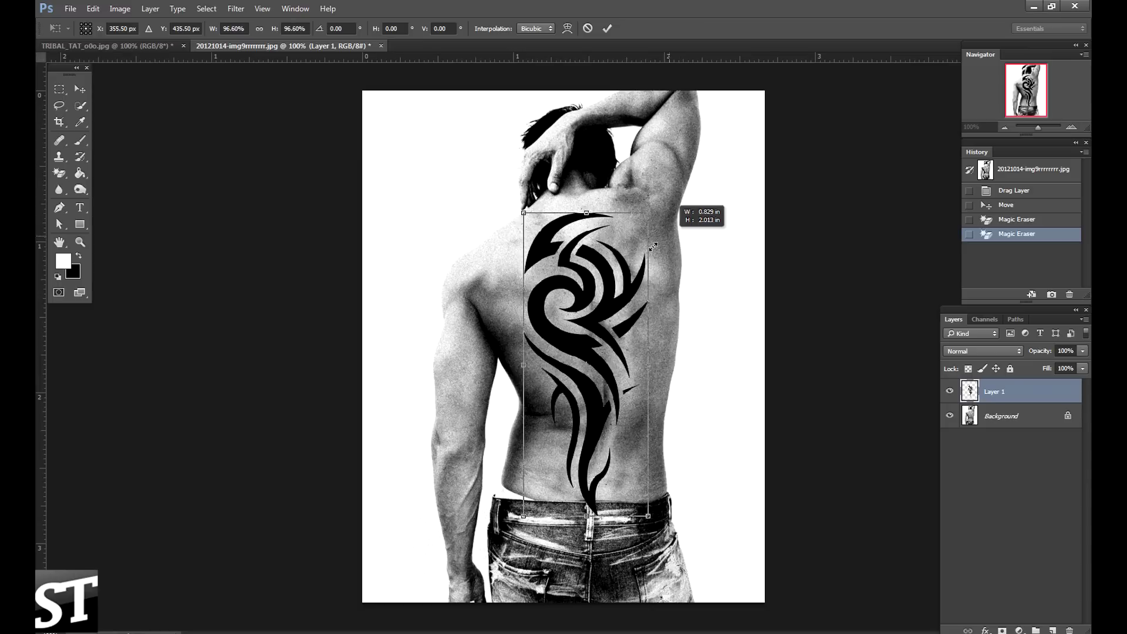
{"action": "mouse_move", "coordinate": [680, 226]}
{"action": "left_mouse_down"}
{"action": "mouse_move", "coordinate": [602, 296]}
{"action": "mouse_move", "coordinate": [612, 232]}
{"action": "mouse_move", "coordinate": [596, 263]}
{"action": "left_mouse_up"}
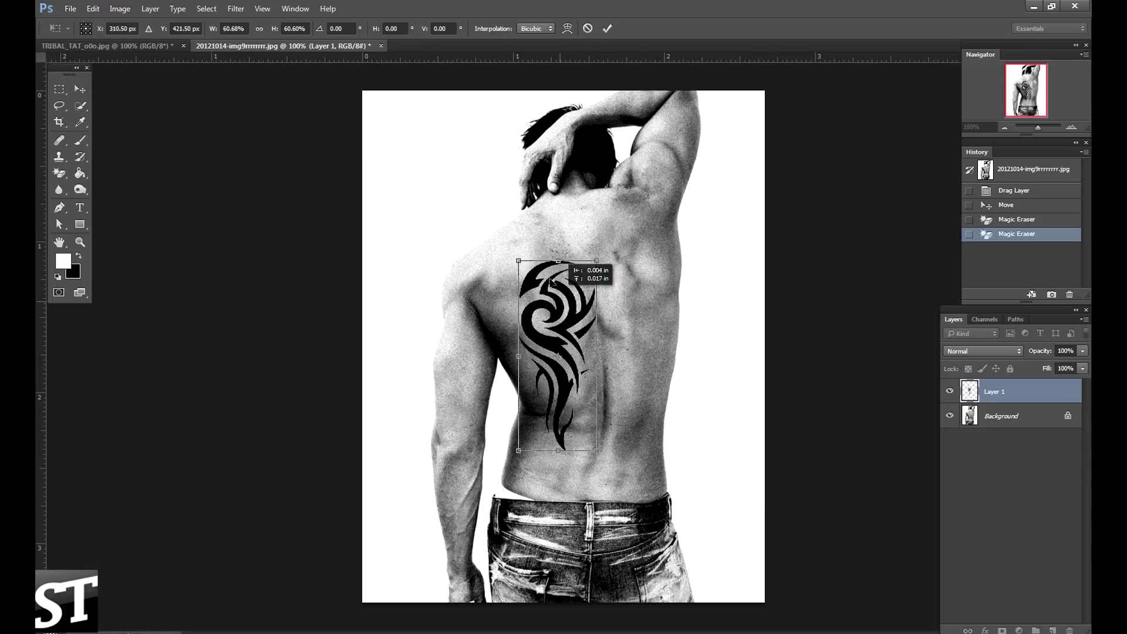
{"action": "left_click_drag", "start_coordinate": [560, 305], "coordinate": [553, 278]}
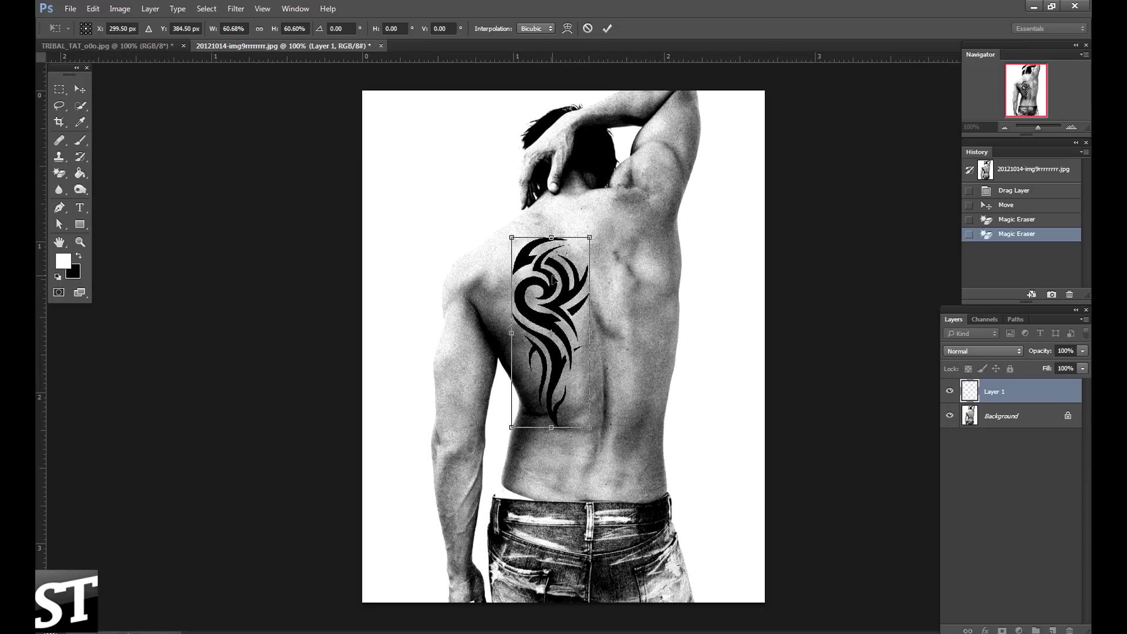
{"action": "left_click", "coordinate": [608, 29]}
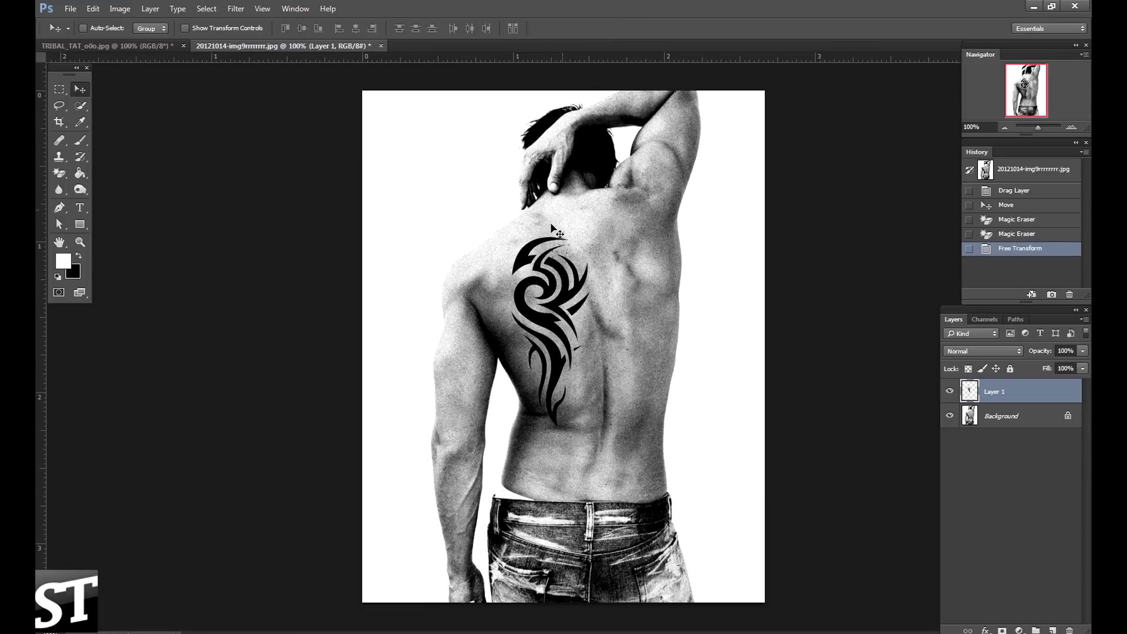
Drag the tattoo left, then right, and settle it near the centre of the back
{"action": "left_click_drag", "start_coordinate": [552, 226], "coordinate": [523, 236]}
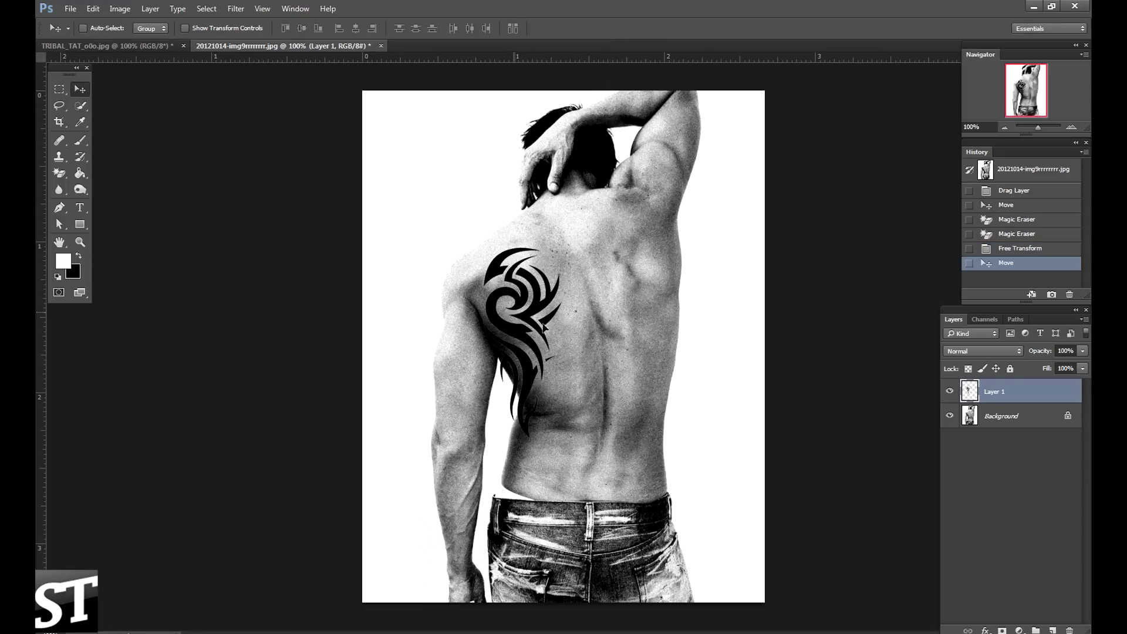
{"action": "mouse_move", "coordinate": [543, 326]}
{"action": "left_mouse_down"}
{"action": "mouse_move", "coordinate": [762, 330]}
{"action": "mouse_move", "coordinate": [579, 298]}
{"action": "mouse_move", "coordinate": [626, 285]}
{"action": "left_mouse_up"}
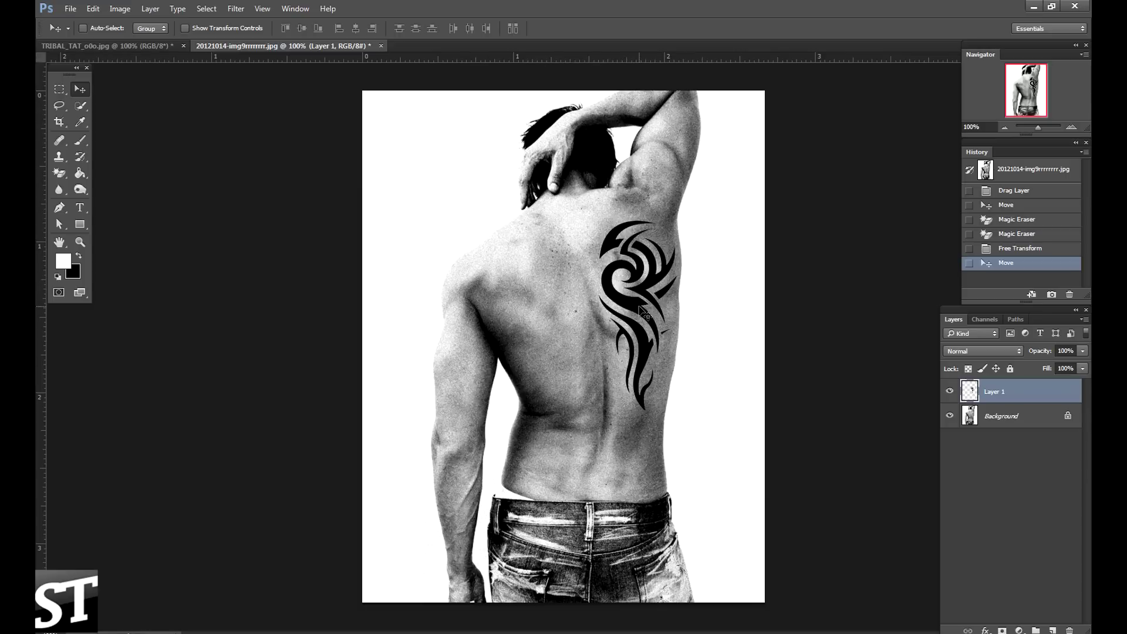
{"action": "left_click_drag", "start_coordinate": [644, 316], "coordinate": [583, 322]}
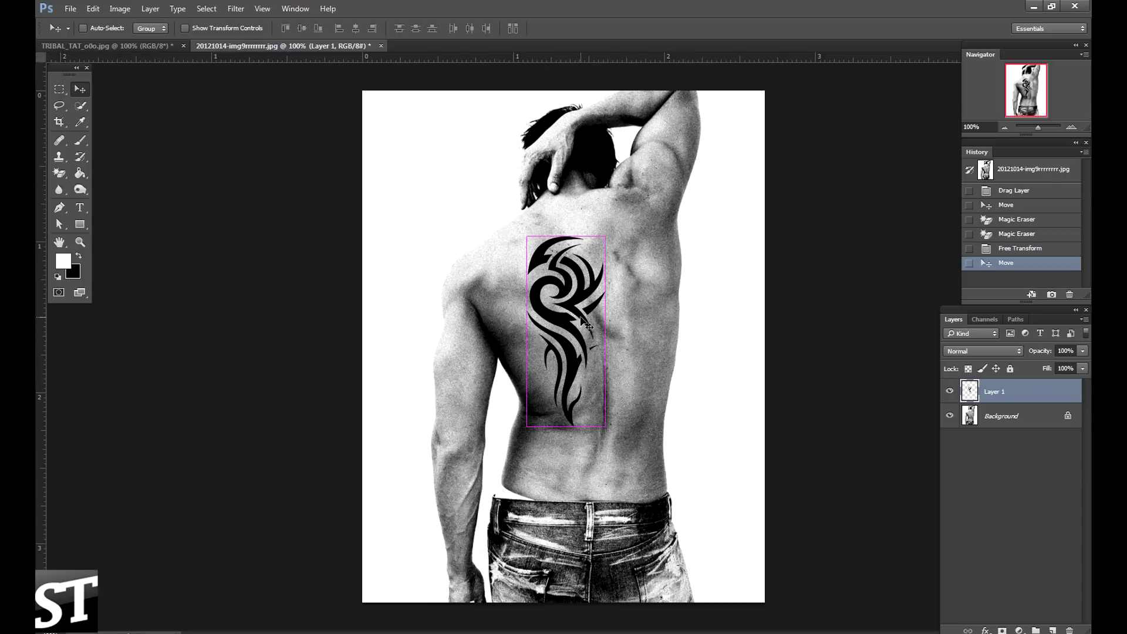
Warp the tattoo, pulling its four corners and middle so it curves with the back
{"action": "key", "text": "ctrl+t"}
{"action": "right_click", "coordinate": [589, 276]}
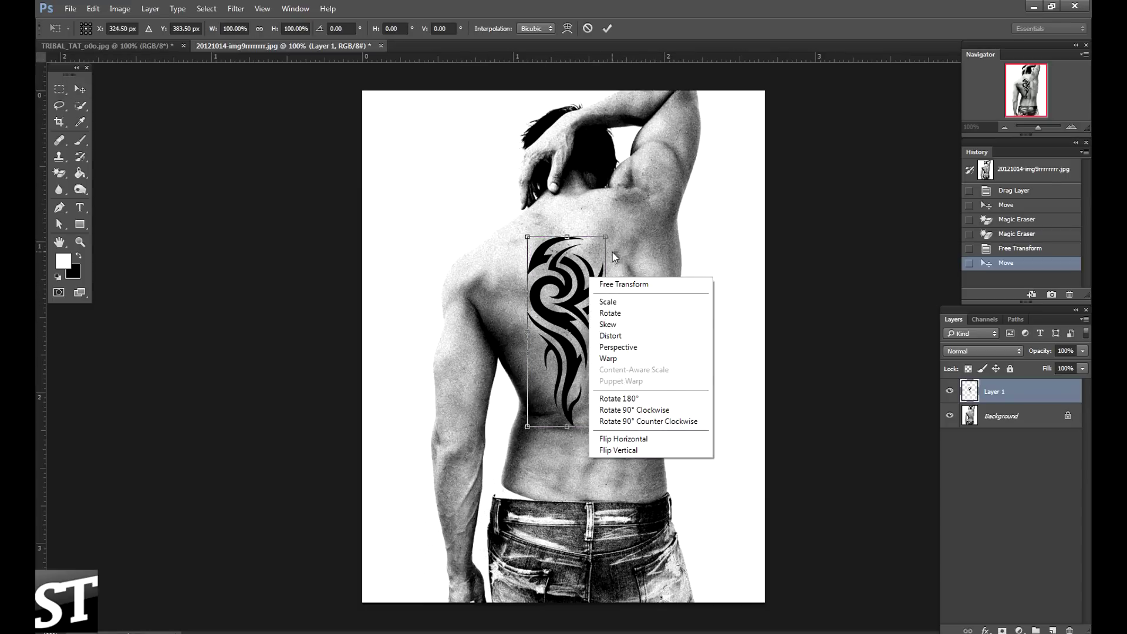
{"action": "left_click", "coordinate": [608, 358]}
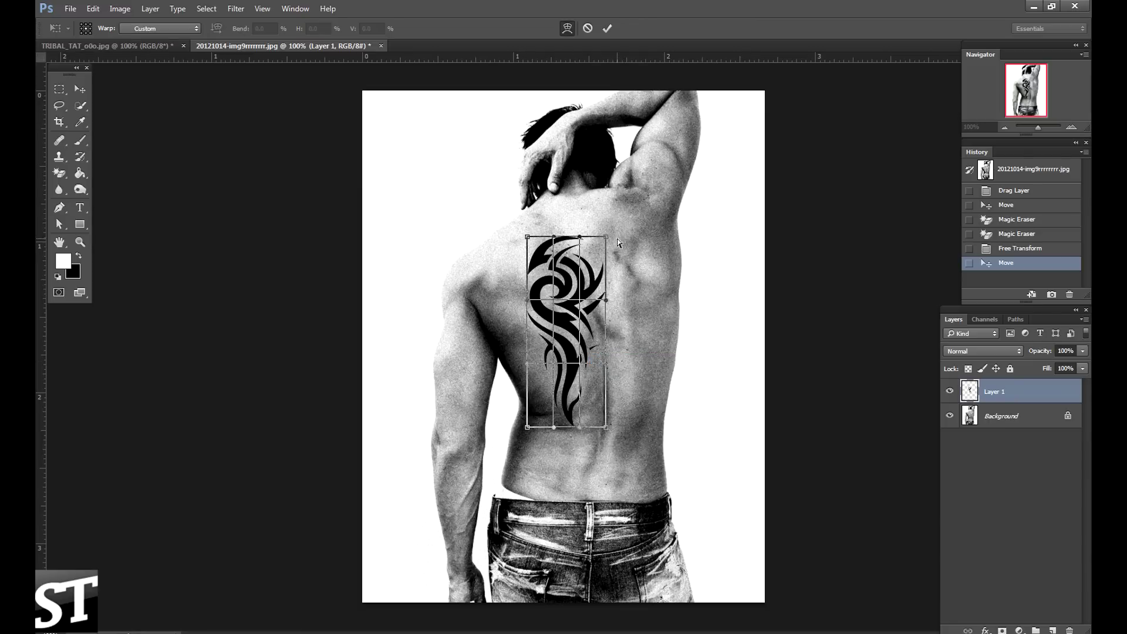
{"action": "left_click_drag", "start_coordinate": [606, 237], "coordinate": [595, 231]}
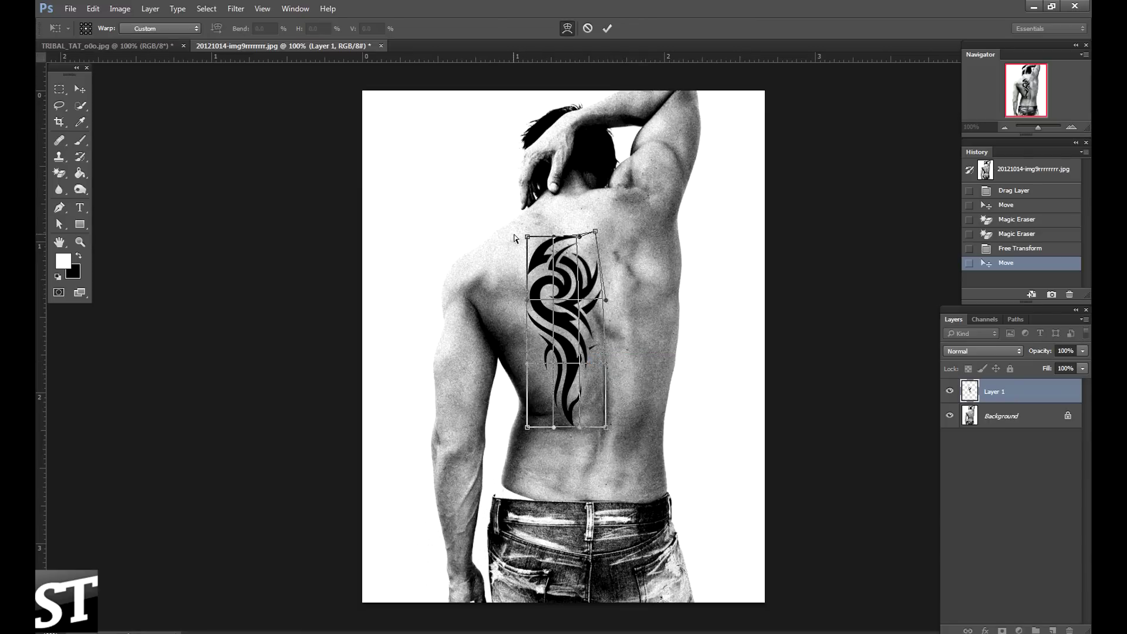
{"action": "left_click_drag", "start_coordinate": [527, 237], "coordinate": [514, 249]}
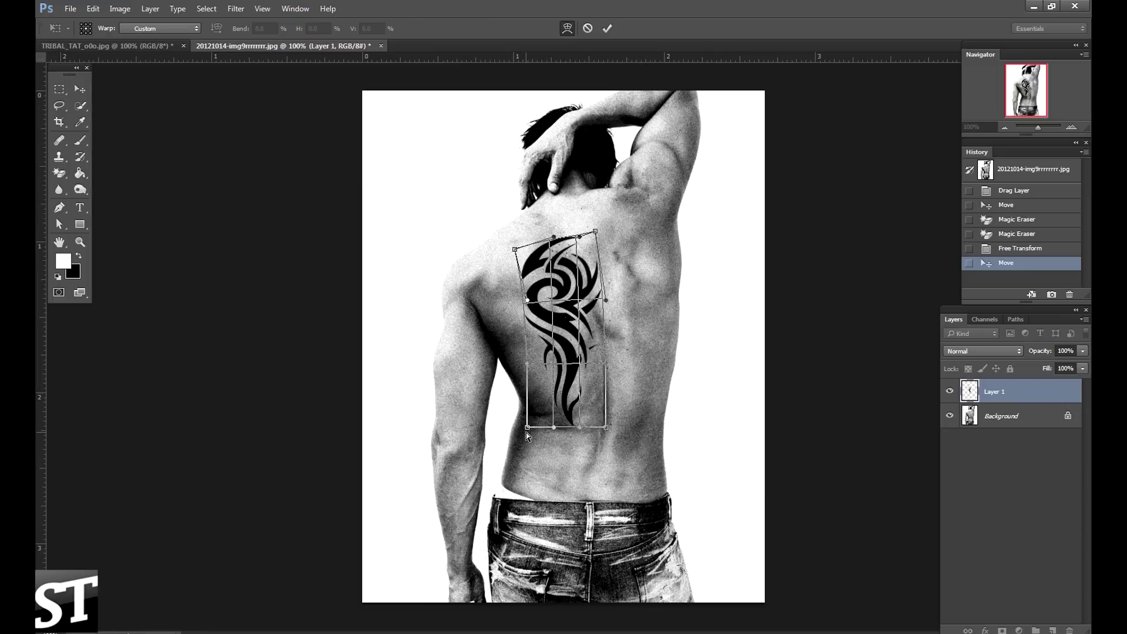
{"action": "left_click_drag", "start_coordinate": [526, 427], "coordinate": [523, 418]}
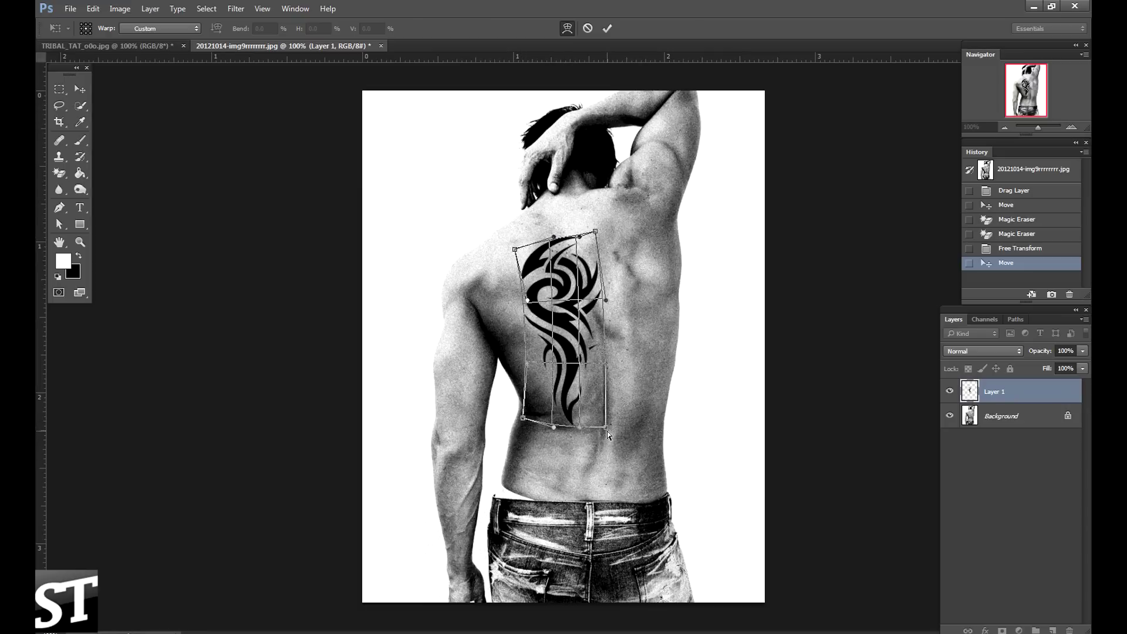
{"action": "left_click_drag", "start_coordinate": [606, 428], "coordinate": [579, 428]}
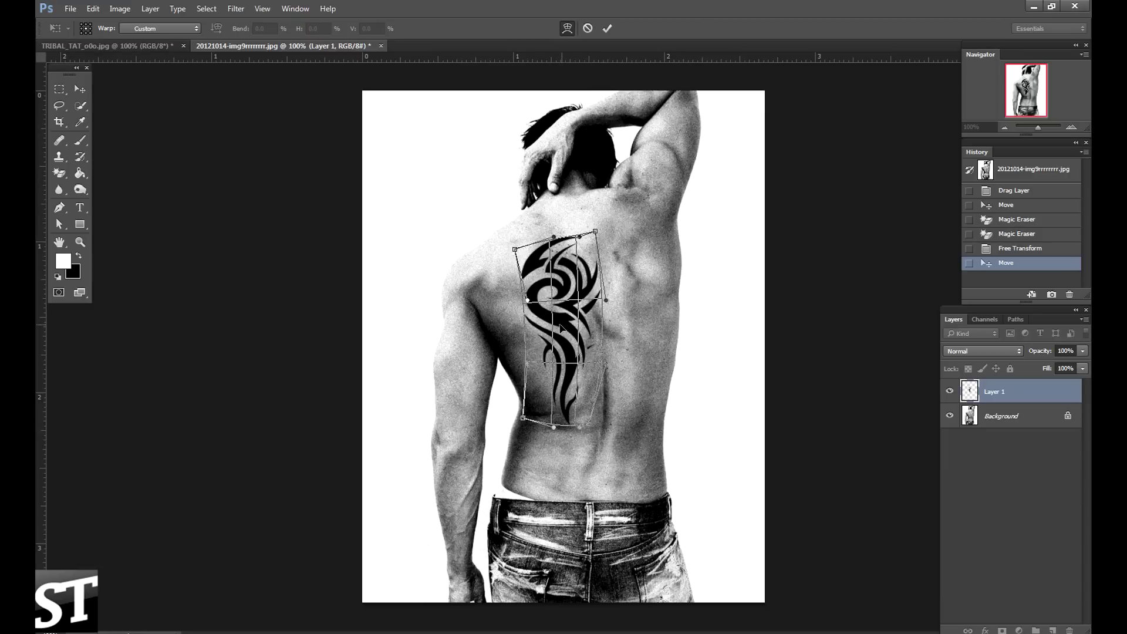
{"action": "left_click_drag", "start_coordinate": [562, 328], "coordinate": [567, 329]}
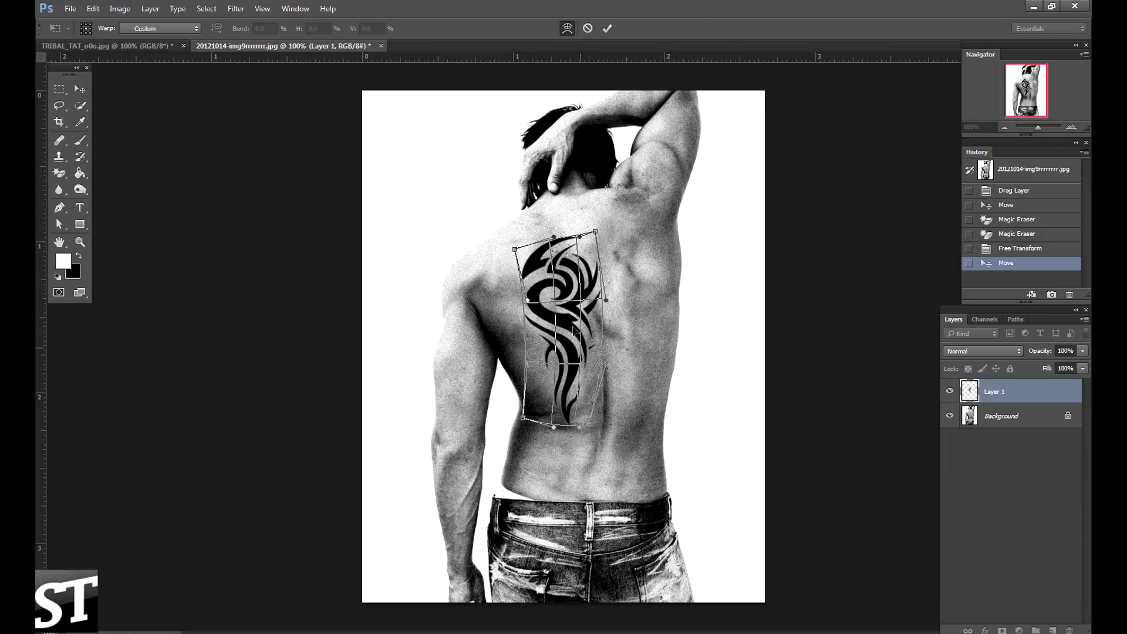
Commit the warp, then rotate the tattoo to about -16° toward the left shoulder blade
{"action": "left_click", "coordinate": [606, 29]}
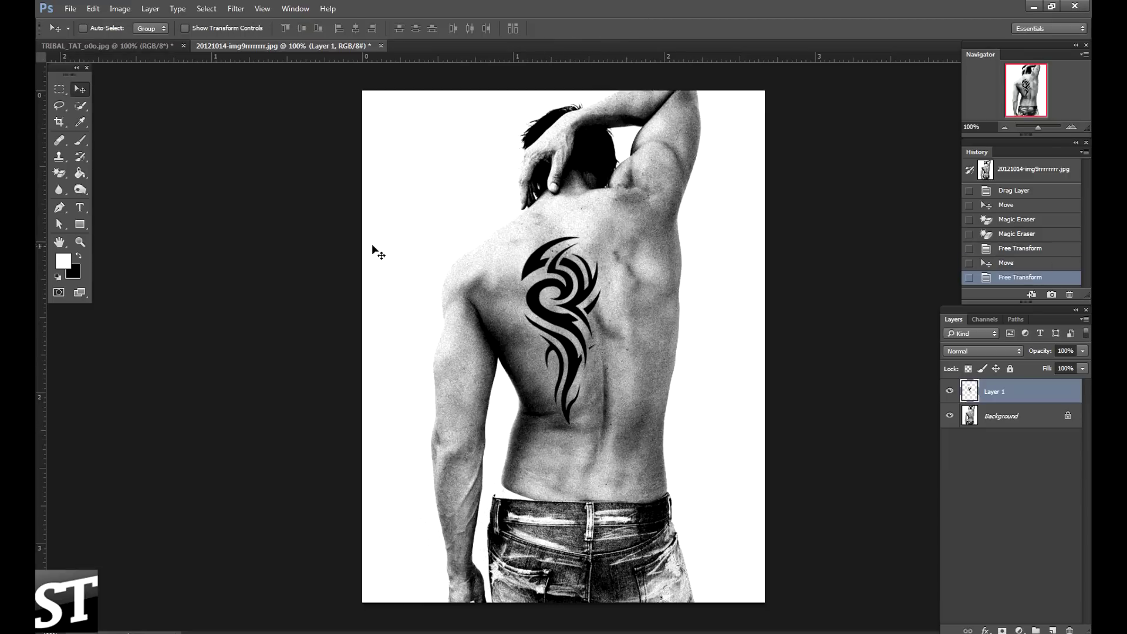
{"action": "key", "text": "ctrl+t"}
{"action": "left_click_drag", "start_coordinate": [502, 215], "coordinate": [481, 233]}
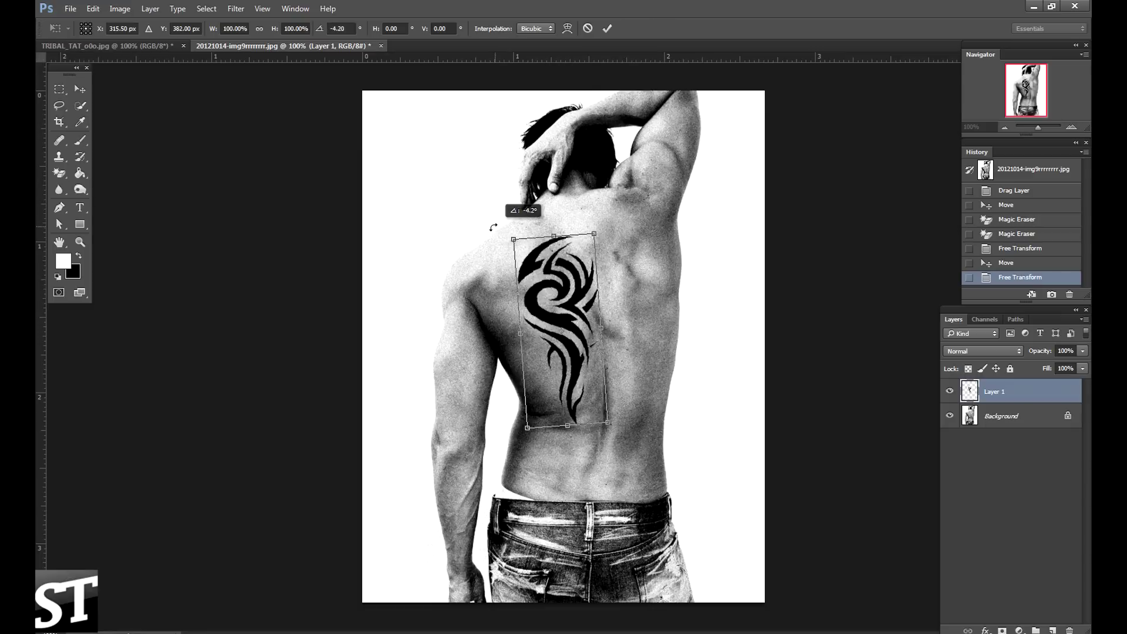
{"action": "left_click_drag", "start_coordinate": [562, 334], "coordinate": [552, 335]}
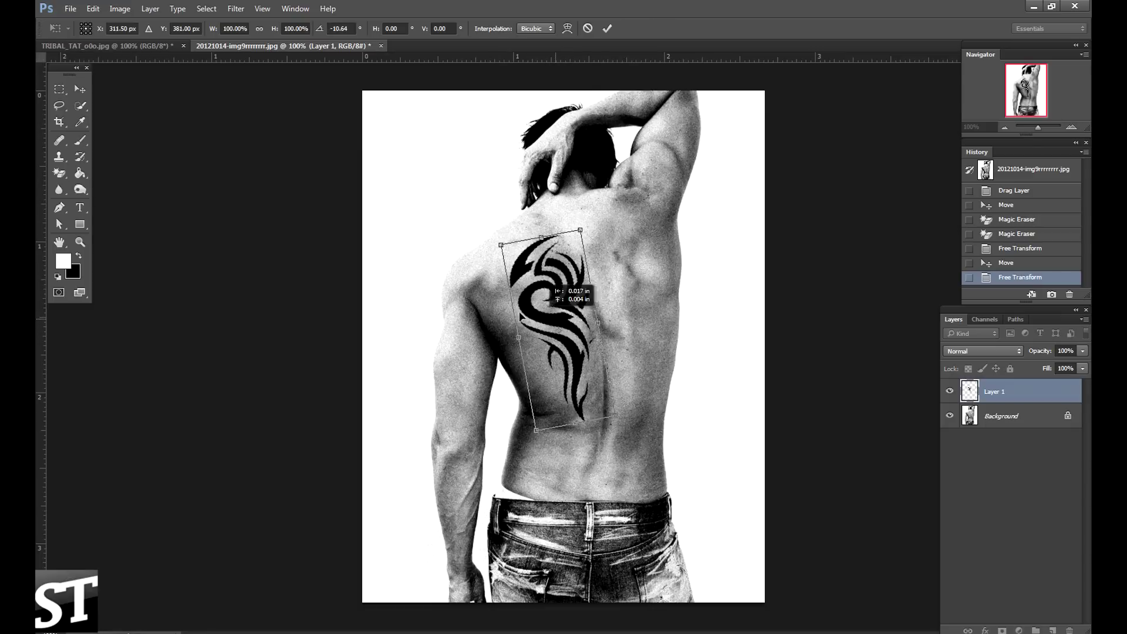
{"action": "left_click_drag", "start_coordinate": [486, 243], "coordinate": [478, 249]}
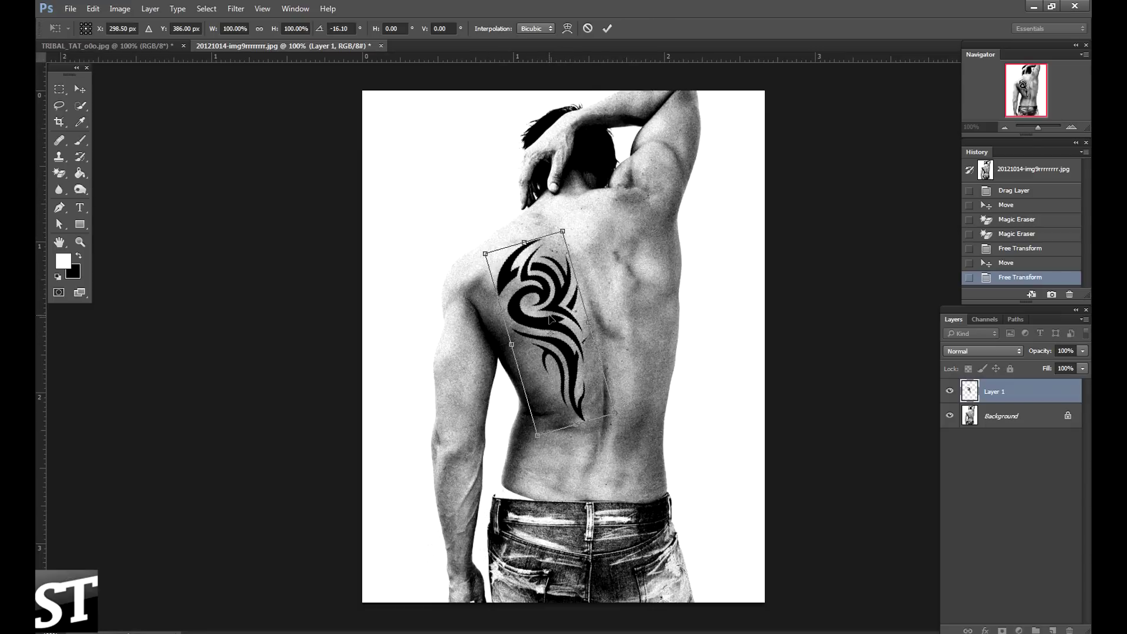
{"action": "left_click_drag", "start_coordinate": [551, 321], "coordinate": [547, 322]}
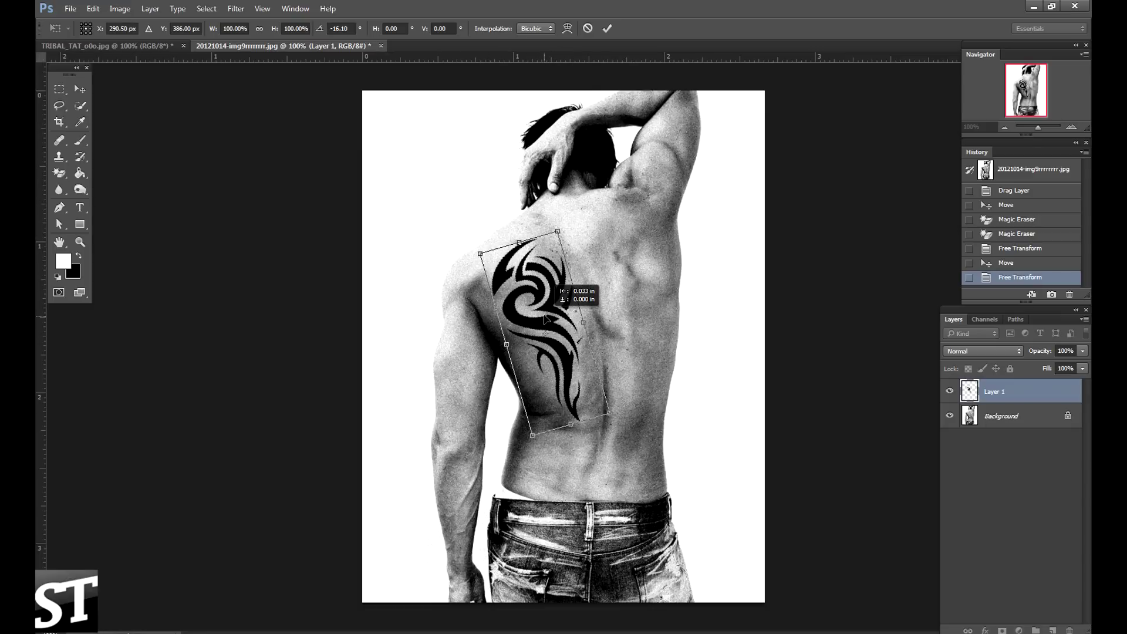
Commit the tilt, nudge the tattoo slightly, and try the layer opacity at 59%
{"action": "left_click", "coordinate": [608, 30]}
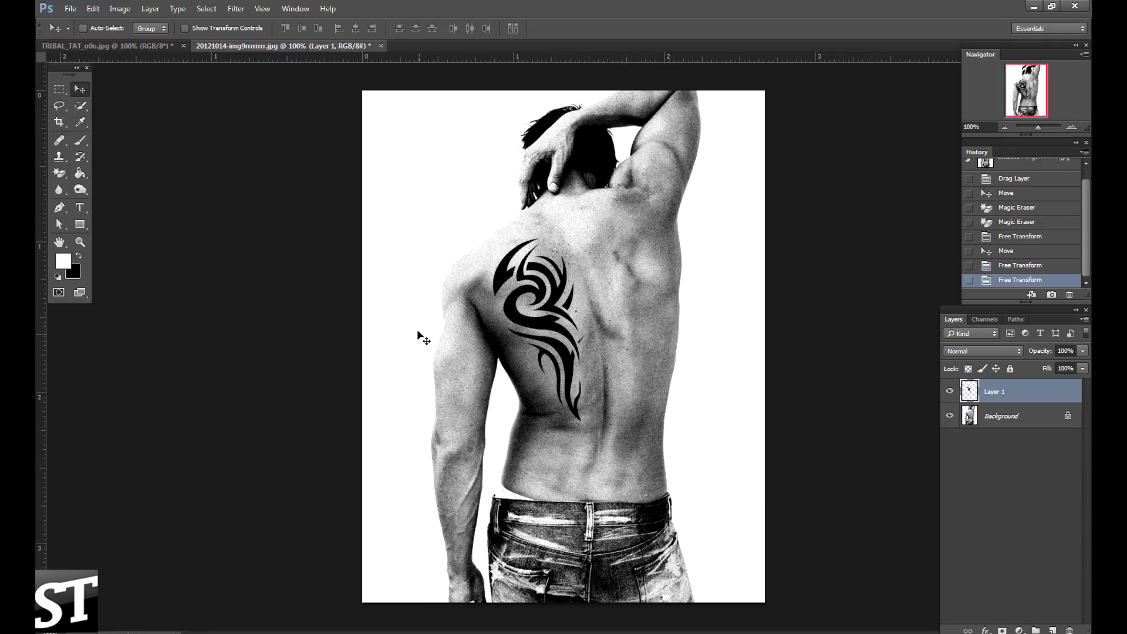
{"action": "left_click_drag", "start_coordinate": [552, 329], "coordinate": [554, 330]}
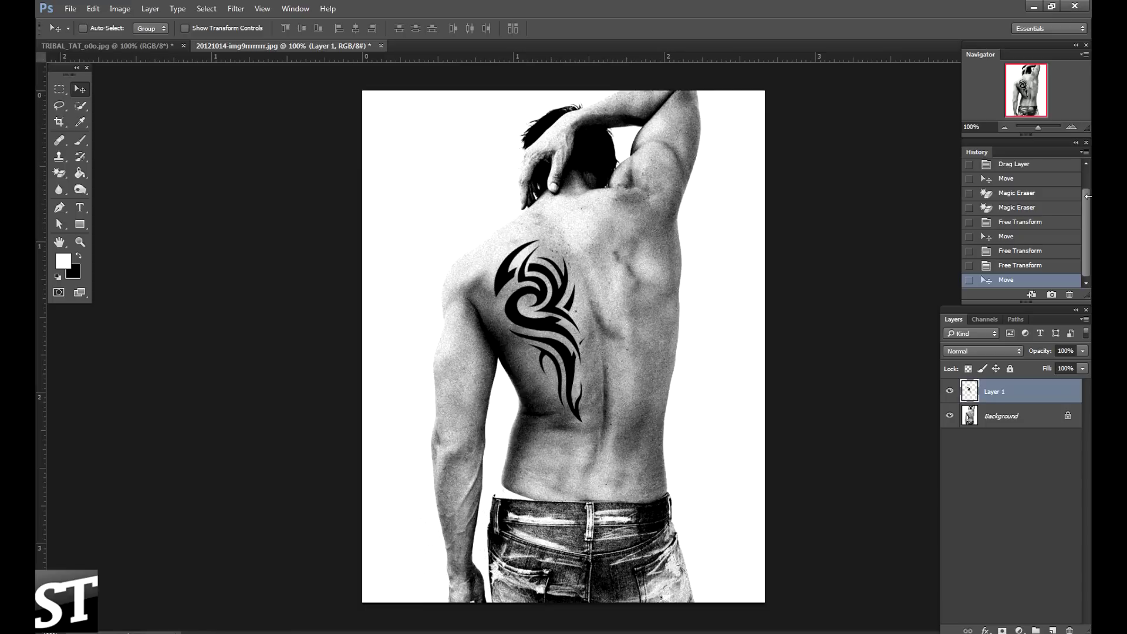
{"action": "left_click", "coordinate": [1081, 350]}
{"action": "left_click_drag", "start_coordinate": [1080, 366], "coordinate": [1056, 370]}
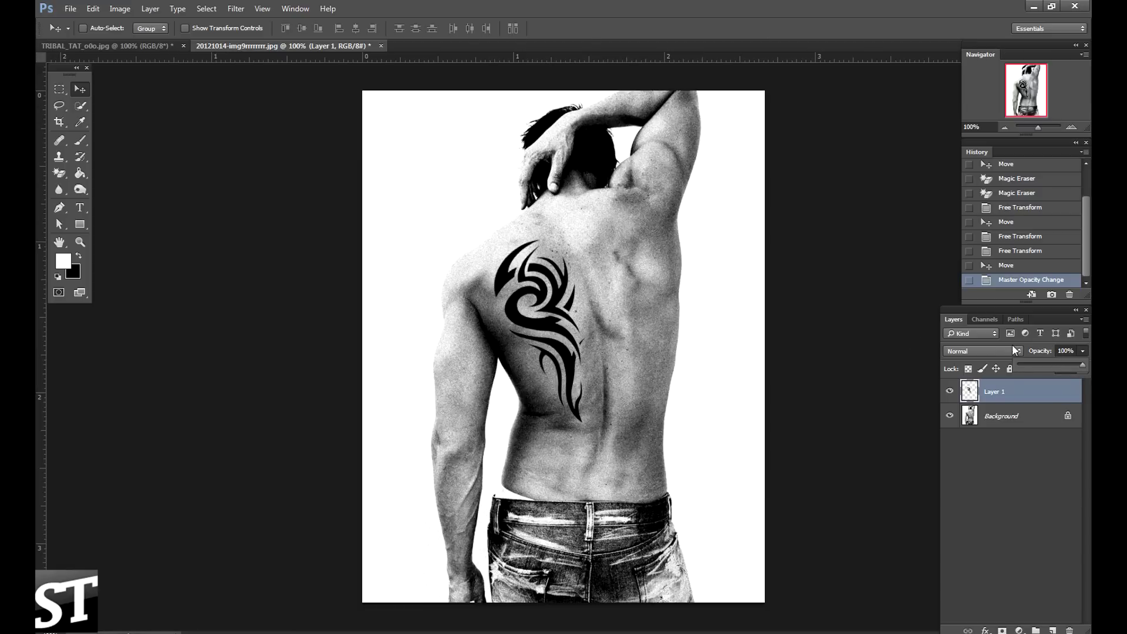
{"action": "left_click", "coordinate": [979, 350]}
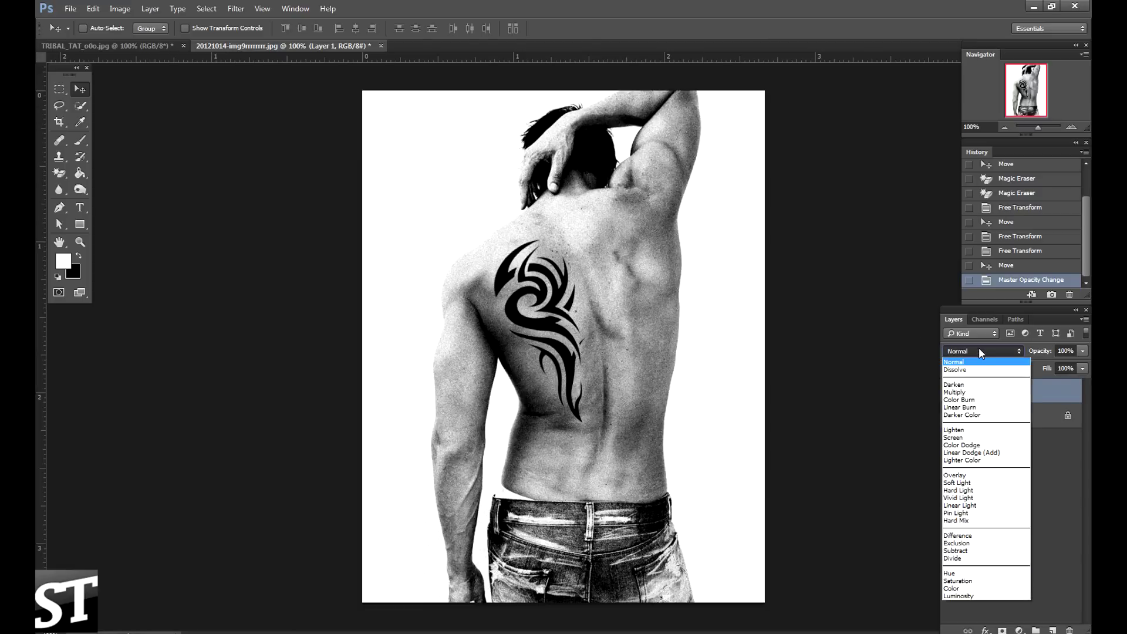
Set the tattoo layer to Overlay blending and drag it down toward the lower back
{"action": "left_click", "coordinate": [953, 476]}
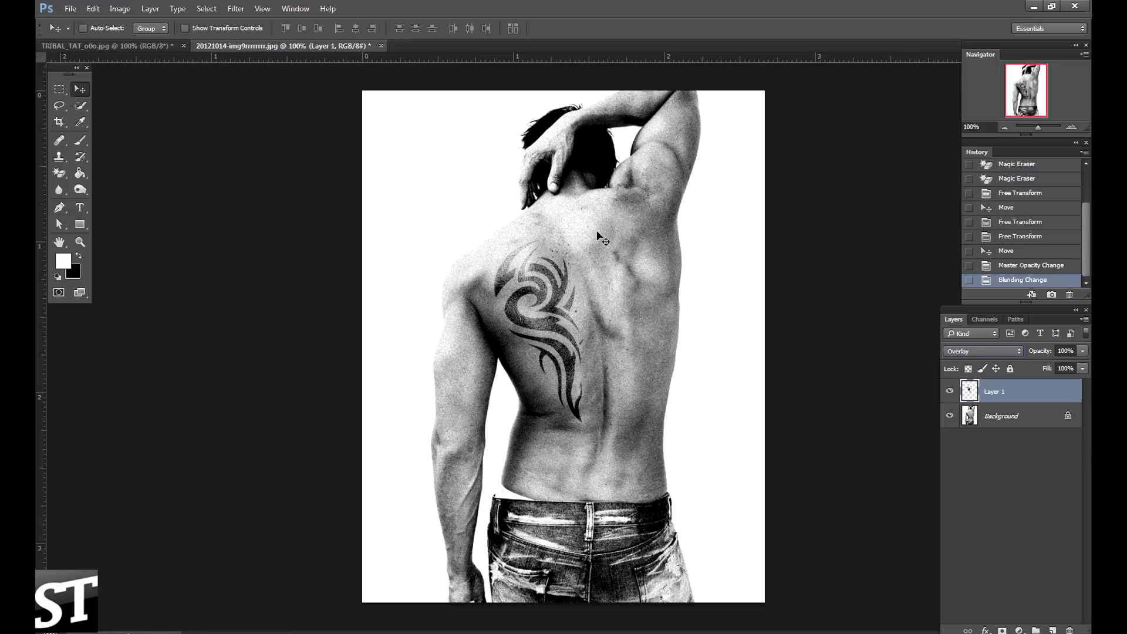
{"action": "left_click_drag", "start_coordinate": [521, 308], "coordinate": [520, 300]}
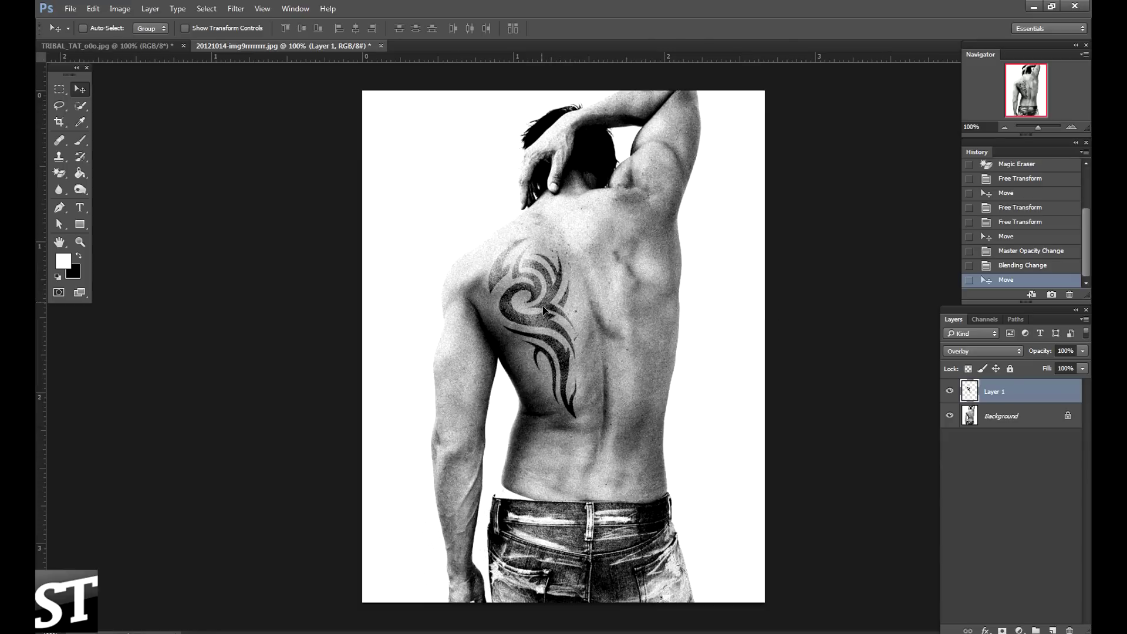
{"action": "mouse_move", "coordinate": [541, 302]}
{"action": "left_mouse_down"}
{"action": "mouse_move", "coordinate": [565, 374]}
{"action": "mouse_move", "coordinate": [576, 372]}
{"action": "left_mouse_up"}
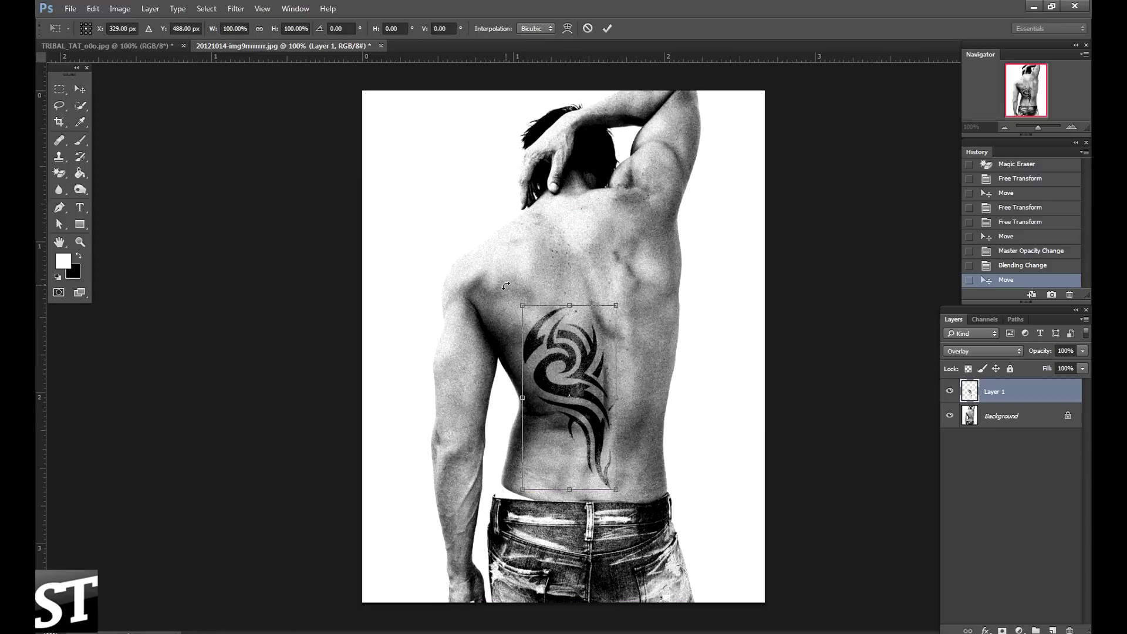
Rotate the tattoo to about 11.5°, place it on the lower back above the jeans, and commit
{"action": "left_click_drag", "start_coordinate": [505, 285], "coordinate": [537, 274]}
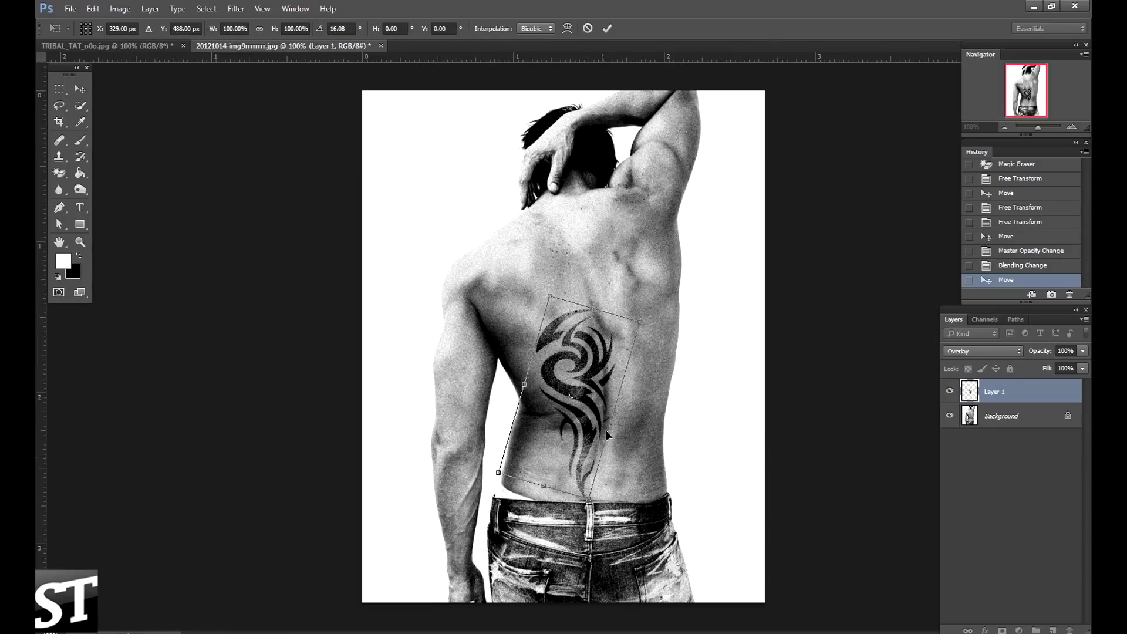
{"action": "left_click_drag", "start_coordinate": [594, 362], "coordinate": [641, 437]}
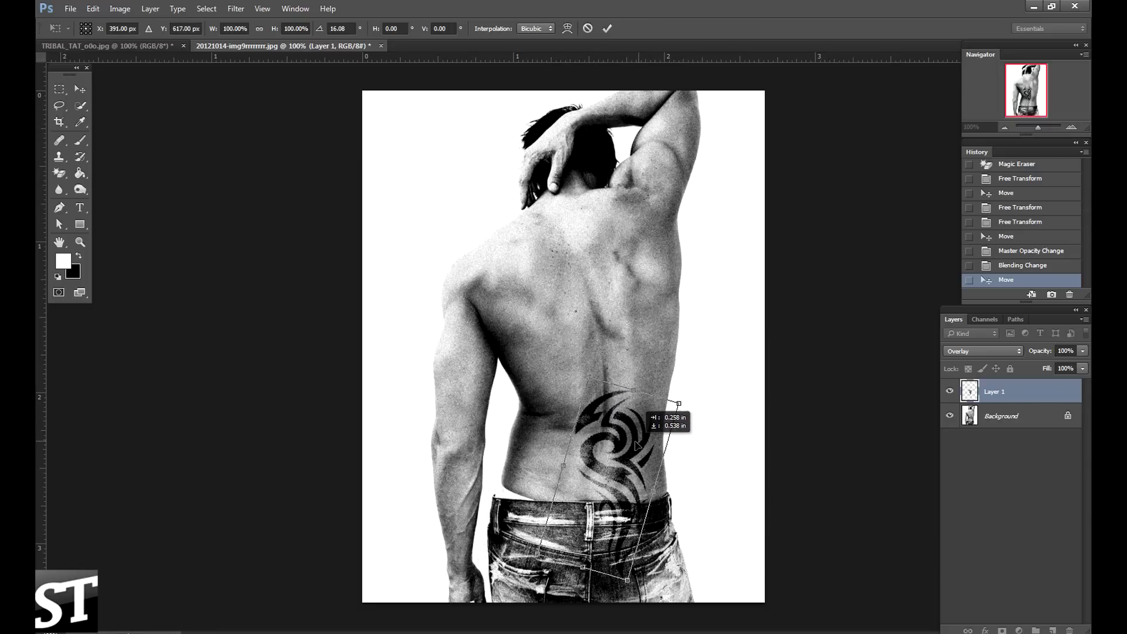
{"action": "left_click_drag", "start_coordinate": [641, 437], "coordinate": [635, 445]}
{"action": "left_click_drag", "start_coordinate": [558, 349], "coordinate": [563, 346]}
{"action": "left_click_drag", "start_coordinate": [614, 447], "coordinate": [622, 450]}
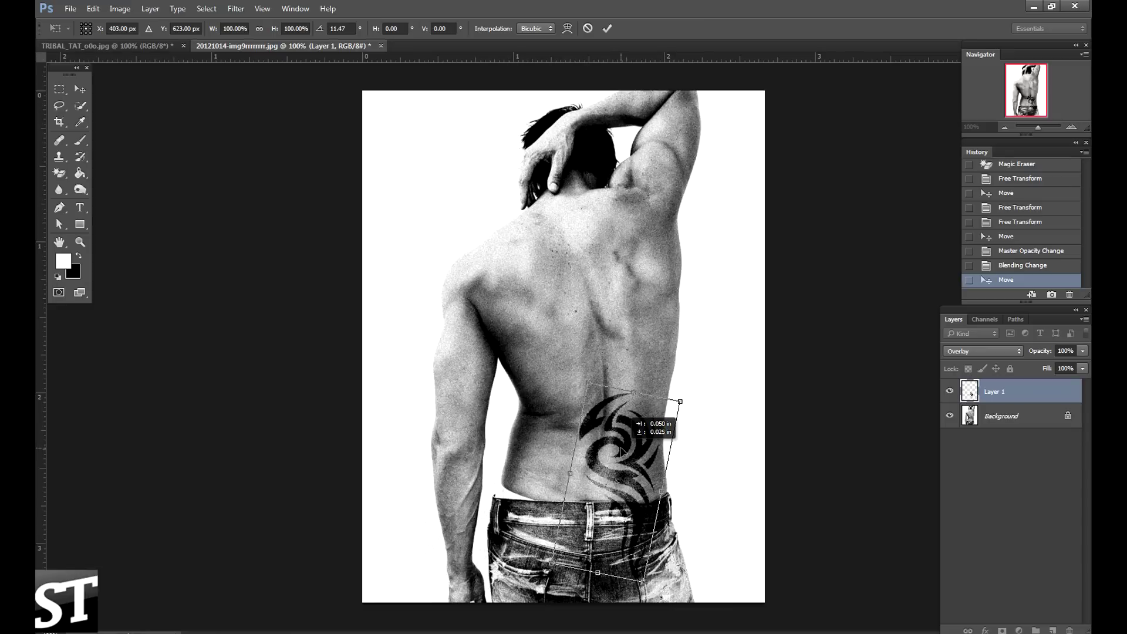
{"action": "left_click", "coordinate": [606, 29]}
Zoom in on the waistband and choose the Eraser with a 90 px hard brush
{"action": "left_click", "coordinate": [1071, 127]}
{"action": "left_click", "coordinate": [1071, 126]}
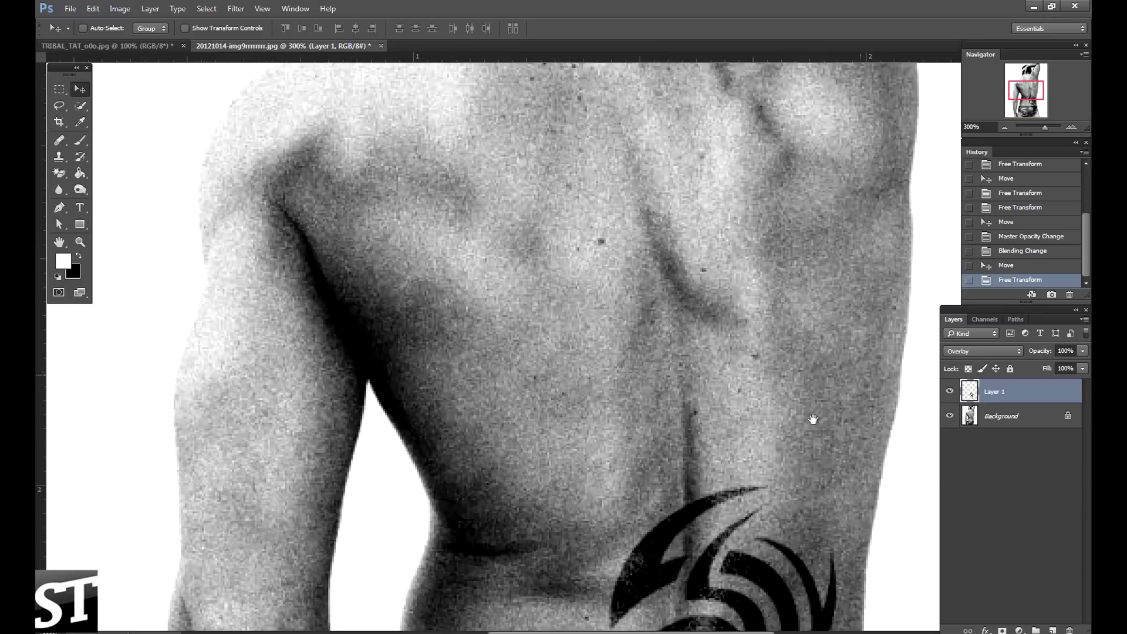
{"action": "mouse_move", "coordinate": [812, 415]}
{"action": "left_mouse_down"}
{"action": "mouse_move", "coordinate": [506, 173]}
{"action": "mouse_move", "coordinate": [555, 255]}
{"action": "left_mouse_up"}
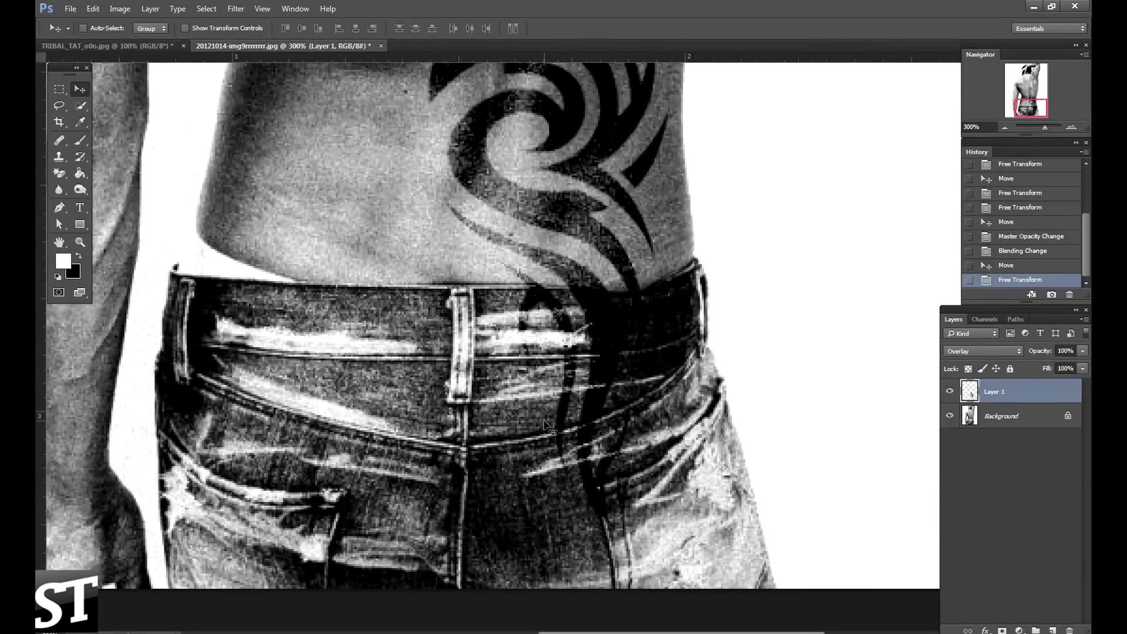
{"action": "left_click", "coordinate": [59, 172]}
{"action": "left_click", "coordinate": [100, 171]}
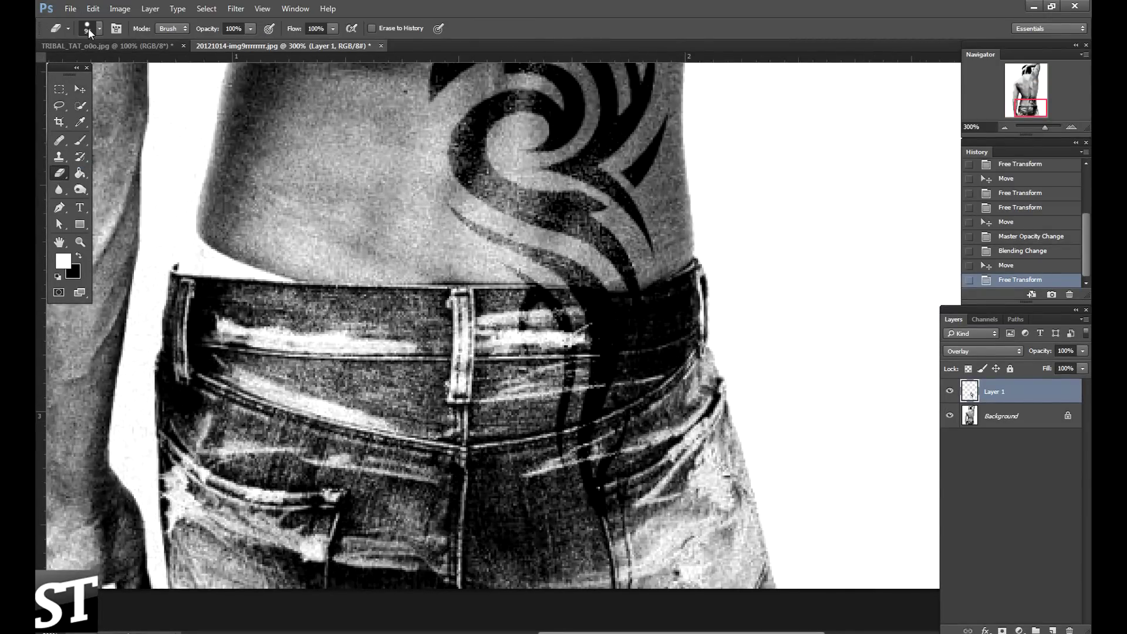
{"action": "left_click", "coordinate": [100, 29]}
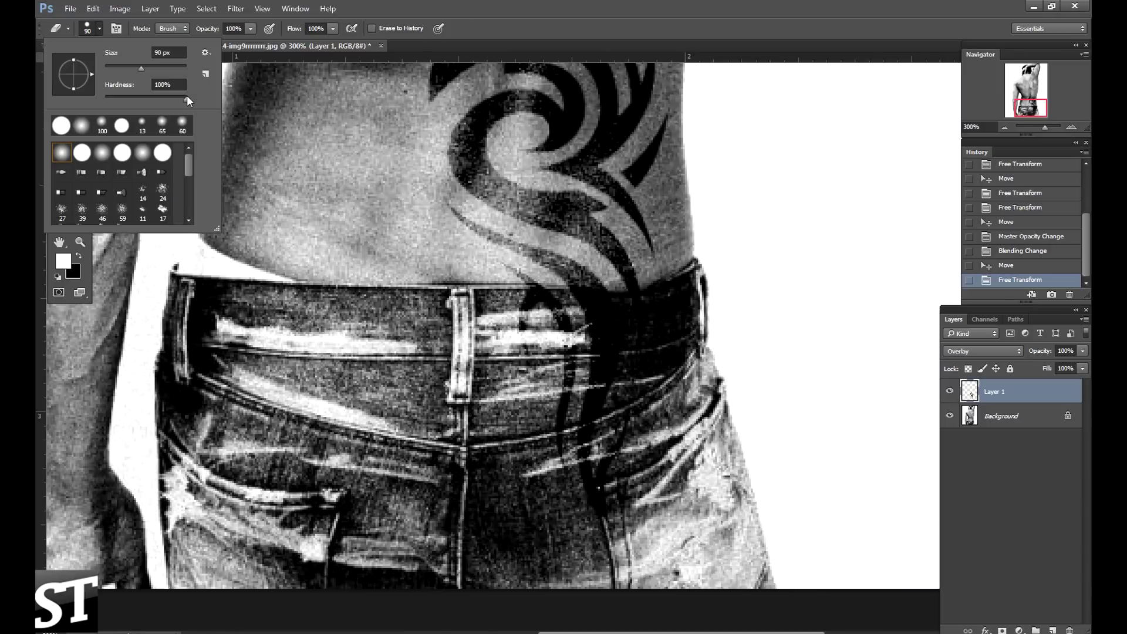
Erase the tattoo's tail over the jeans waistband, then zoom back out
{"action": "left_click", "coordinate": [549, 350]}
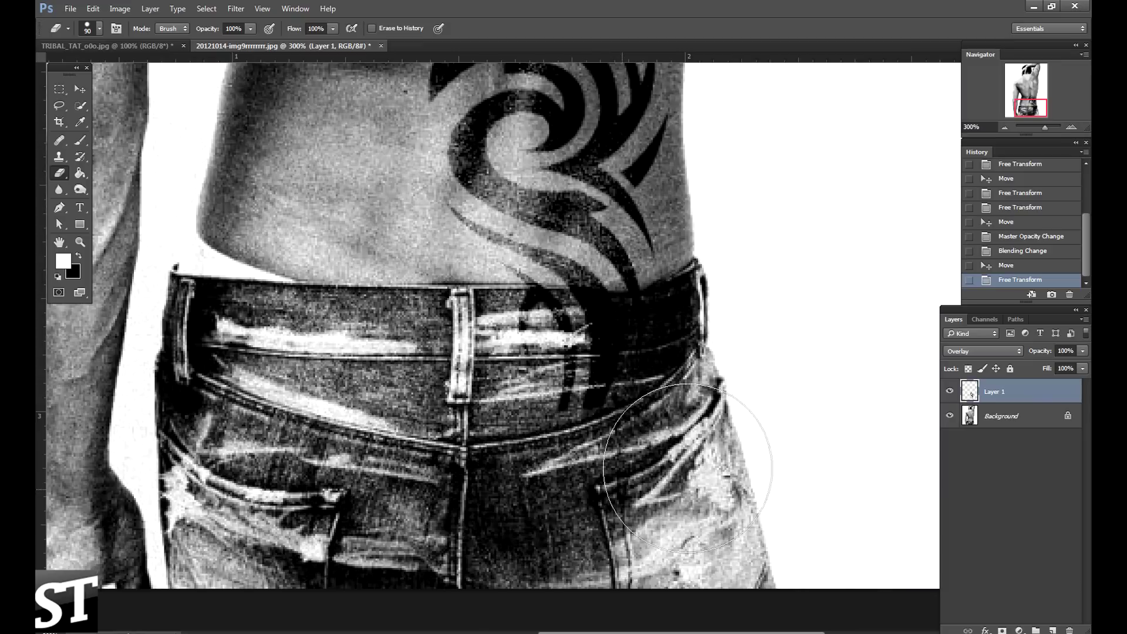
{"action": "mouse_move", "coordinate": [549, 349]}
{"action": "left_mouse_down"}
{"action": "mouse_move", "coordinate": [564, 375]}
{"action": "mouse_move", "coordinate": [622, 352]}
{"action": "mouse_move", "coordinate": [670, 374]}
{"action": "mouse_move", "coordinate": [754, 364]}
{"action": "left_mouse_up"}
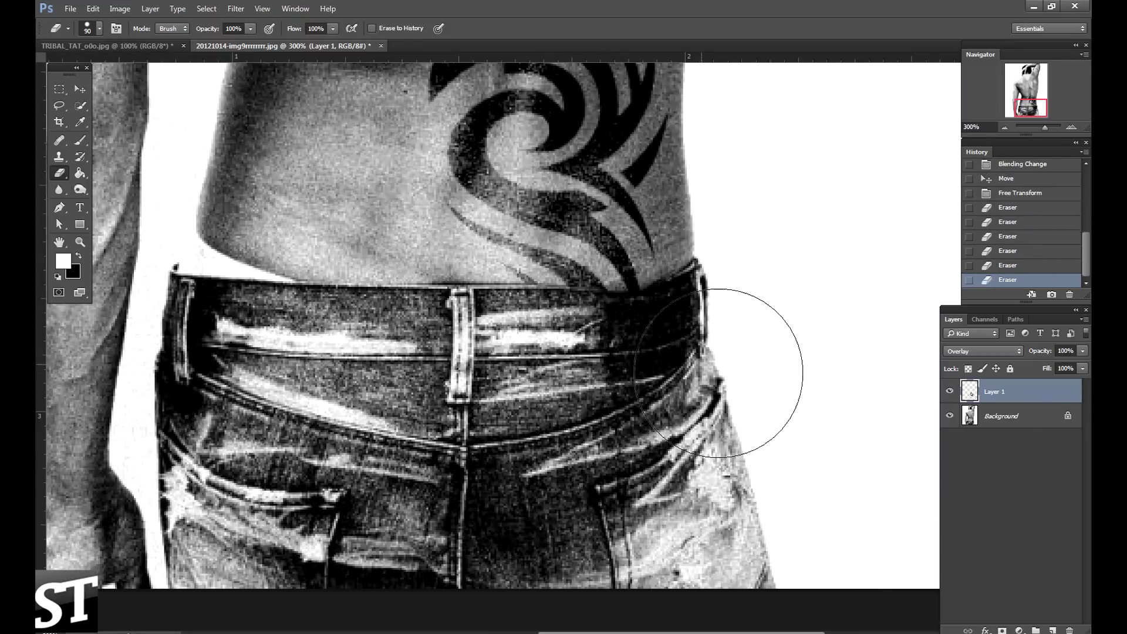
{"action": "left_click", "coordinate": [1007, 123]}
{"action": "left_click", "coordinate": [1007, 123]}
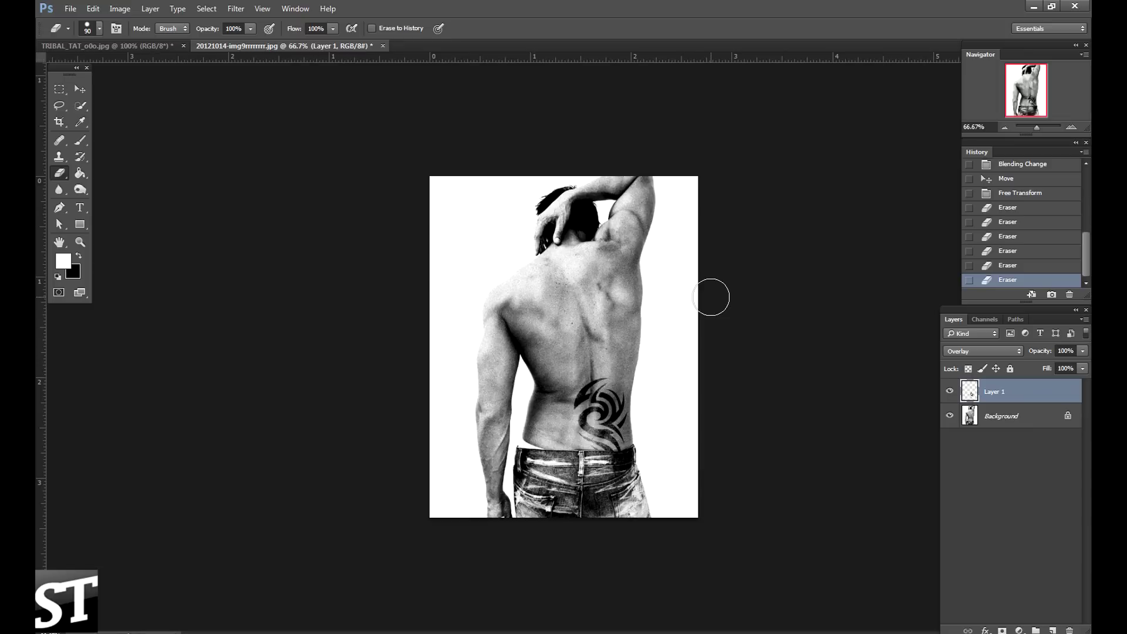
{"action": "left_click", "coordinate": [1070, 127]}
{"action": "left_click", "coordinate": [1070, 127]}
{"action": "left_click_drag", "start_coordinate": [546, 534], "coordinate": [528, 263]}
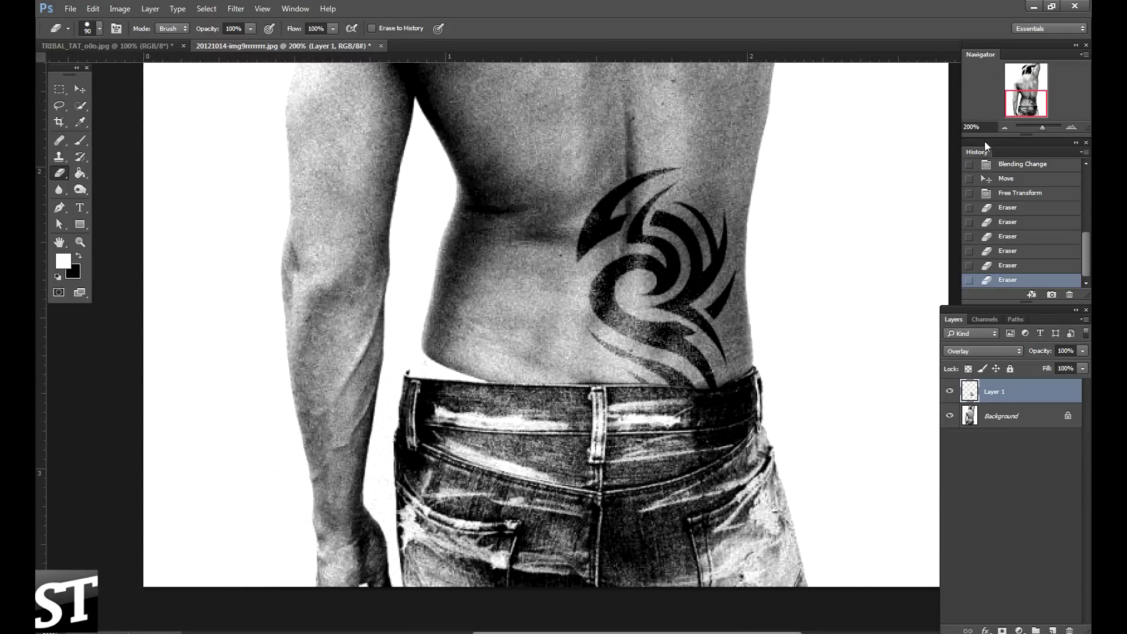
{"action": "left_click", "coordinate": [1004, 127]}
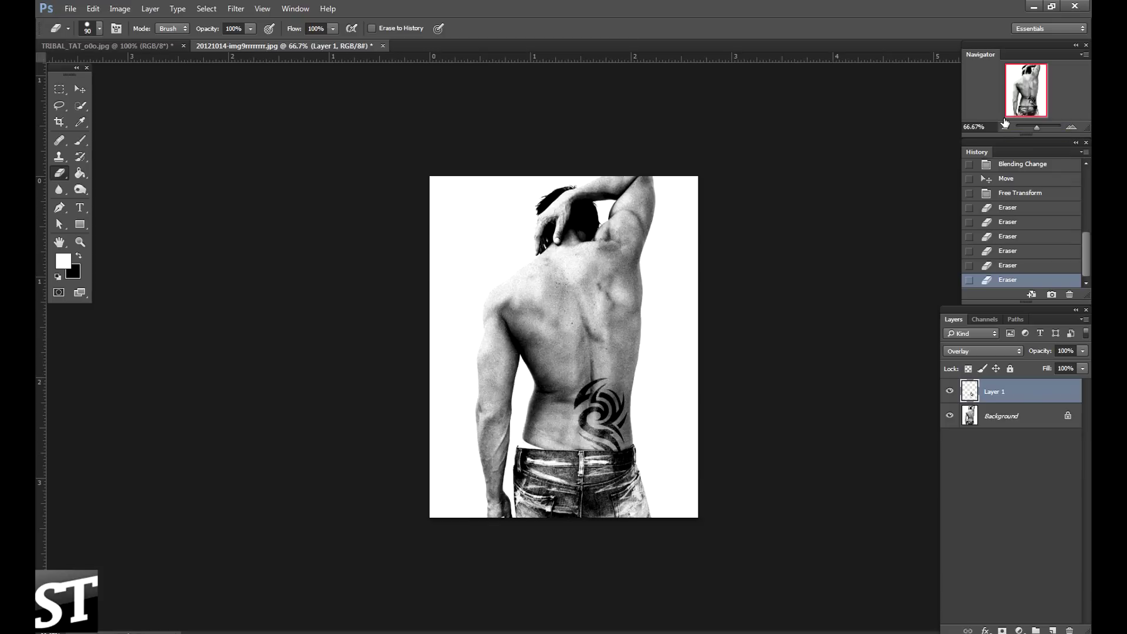
Step back in History to the upper-back Free Transform state, then forward to Blending Change
{"action": "left_click", "coordinate": [1013, 208]}
{"action": "scroll", "coordinate": [1015, 223], "scroll_direction": "up", "scroll_amount": 2}
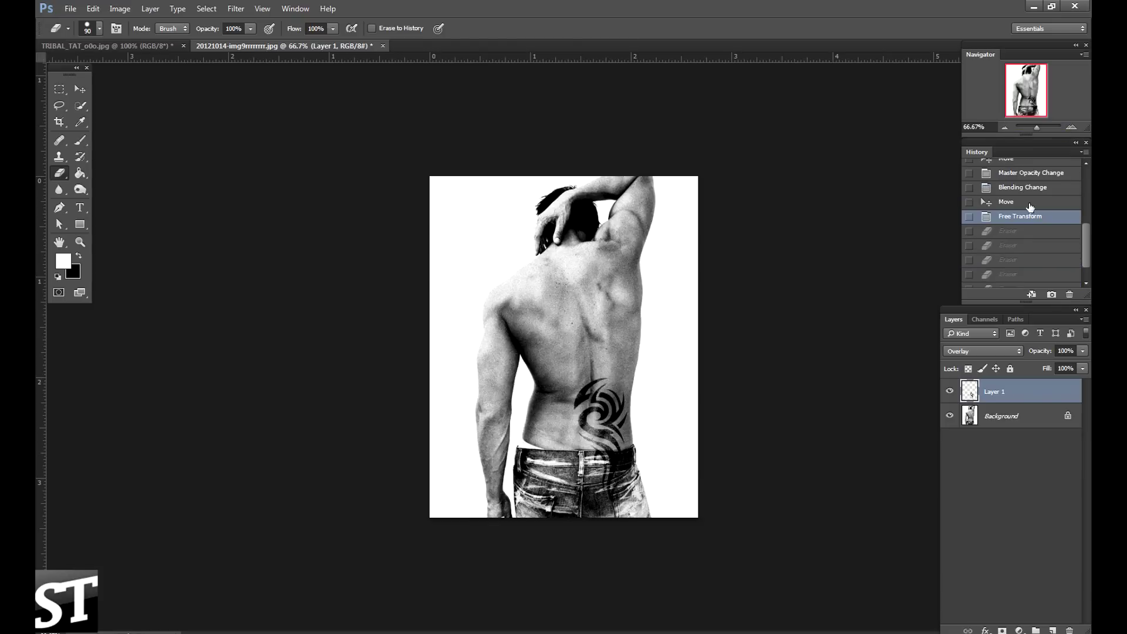
{"action": "left_click", "coordinate": [1021, 179]}
{"action": "left_click_drag", "start_coordinate": [1027, 195], "coordinate": [1013, 234]}
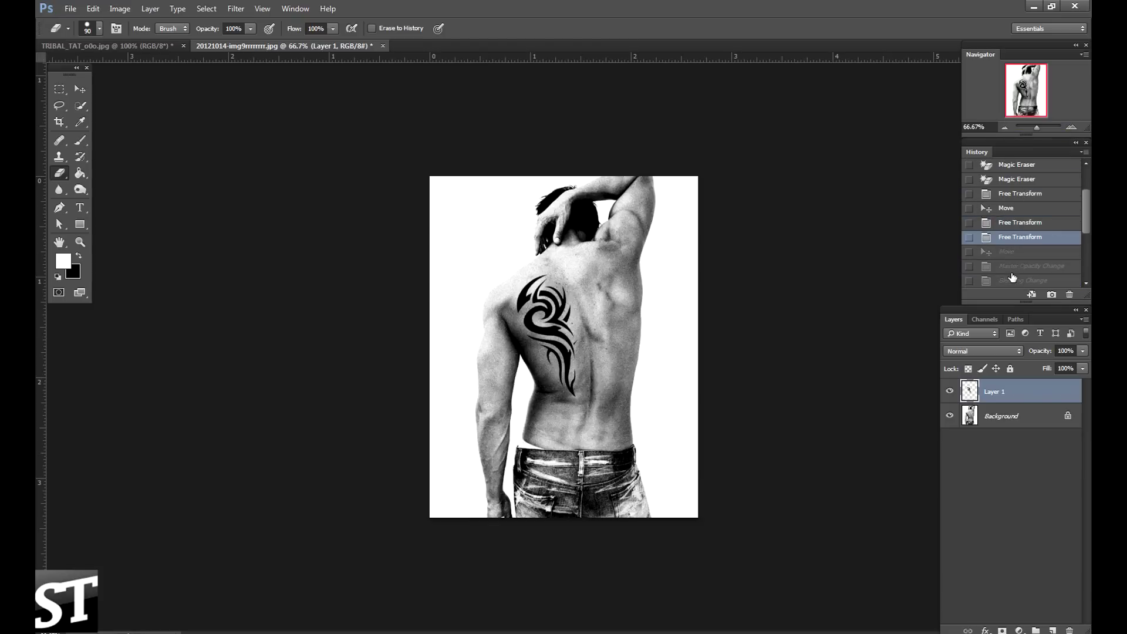
{"action": "left_click", "coordinate": [1014, 234]}
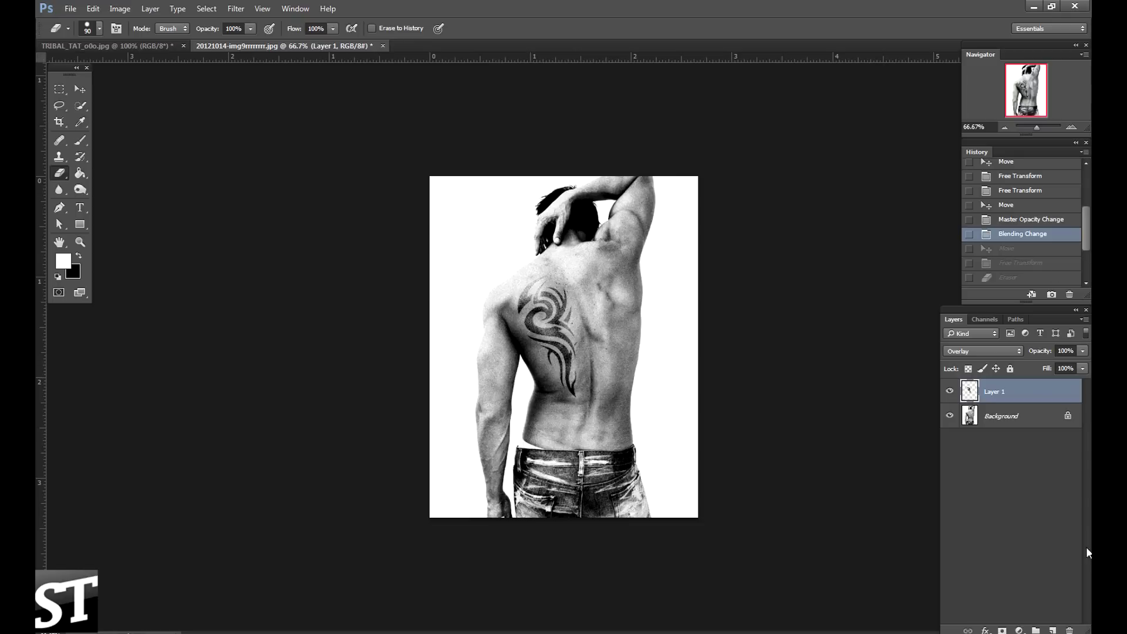